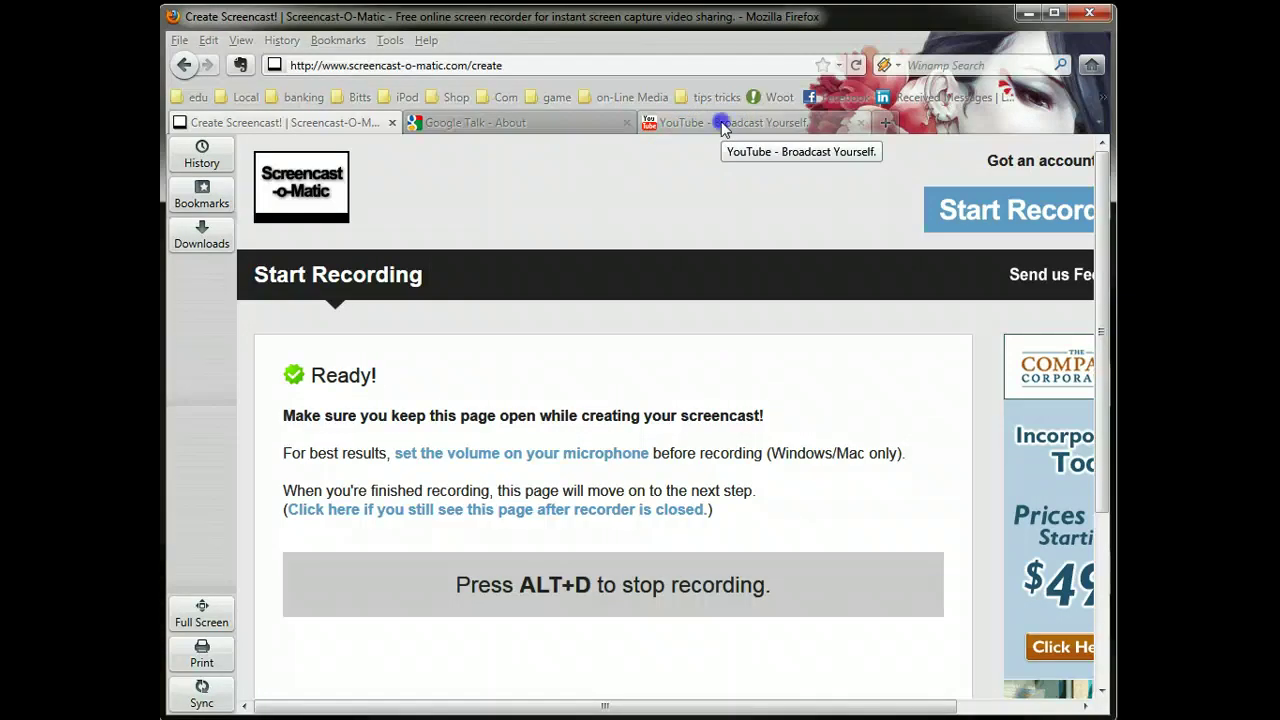
Step: Open the video "We L.O.S.T One! or did we?" from the account's uploaded videos on YouTube
{"action": "left_click", "coordinate": [721, 121]}
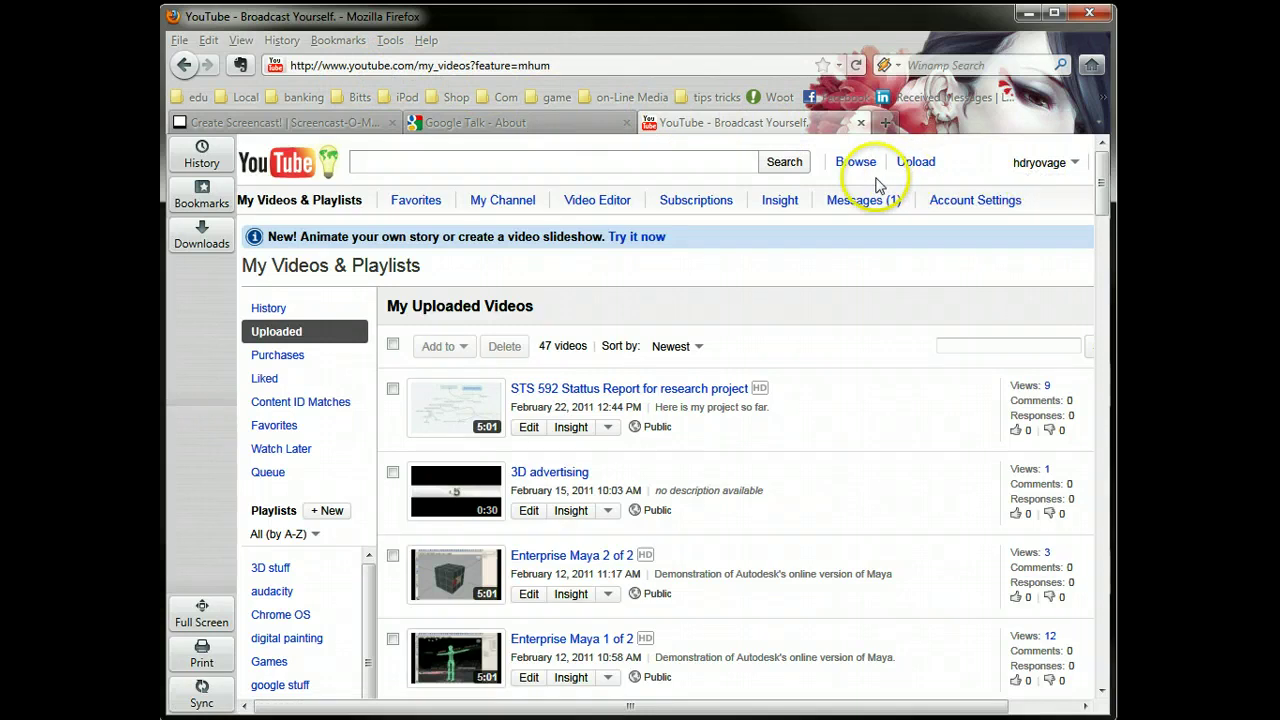
{"action": "left_click", "coordinate": [1042, 168]}
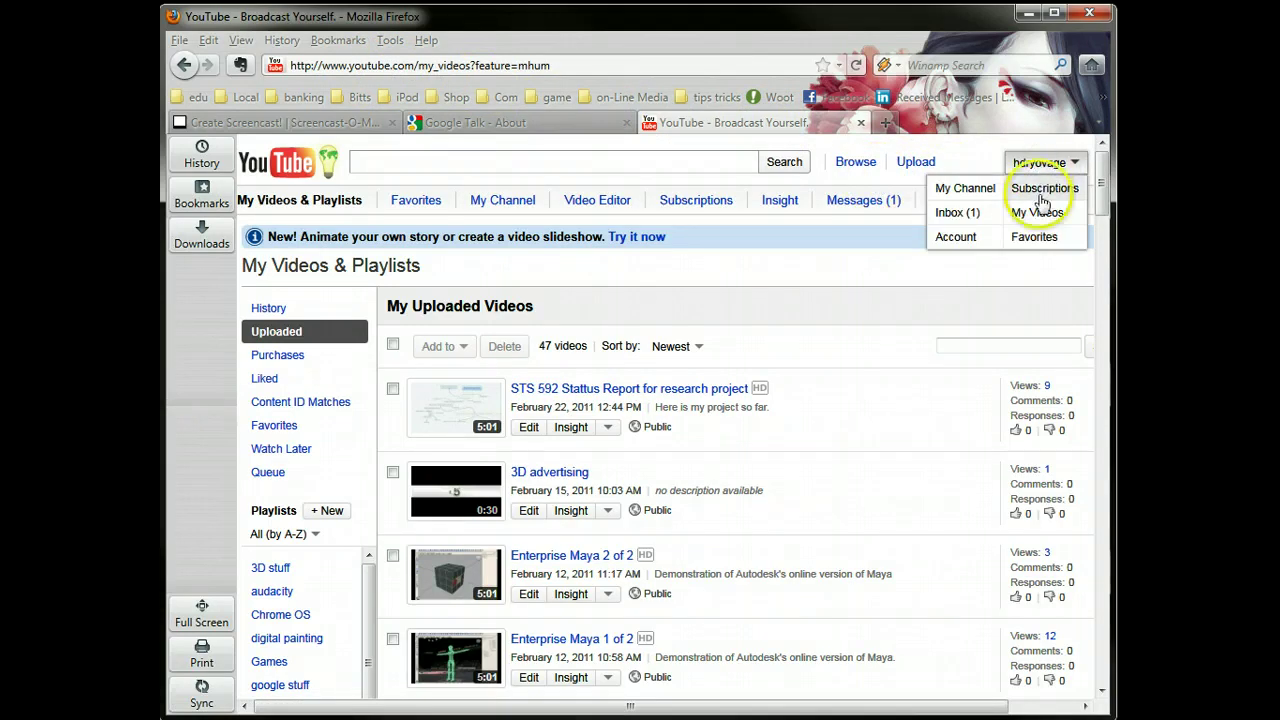
{"action": "left_click", "coordinate": [1037, 213]}
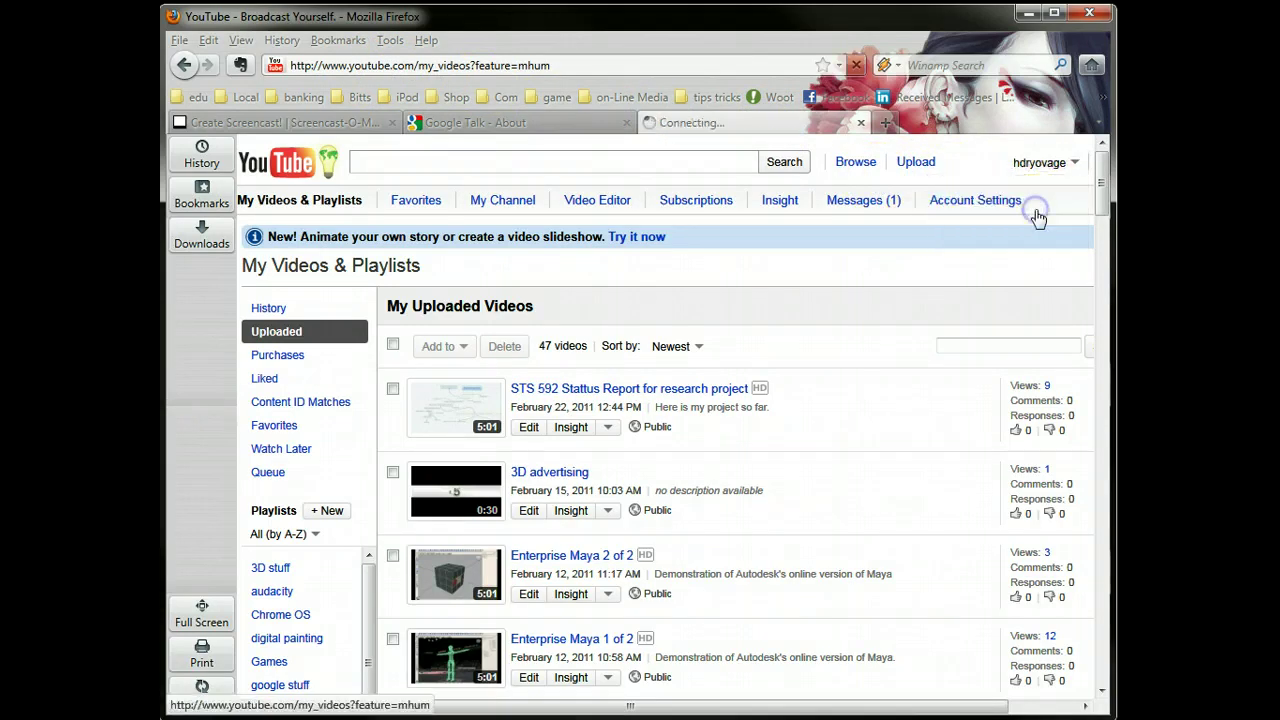
{"action": "scroll", "coordinate": [1100, 200], "scroll_direction": "down", "scroll_amount": 2}
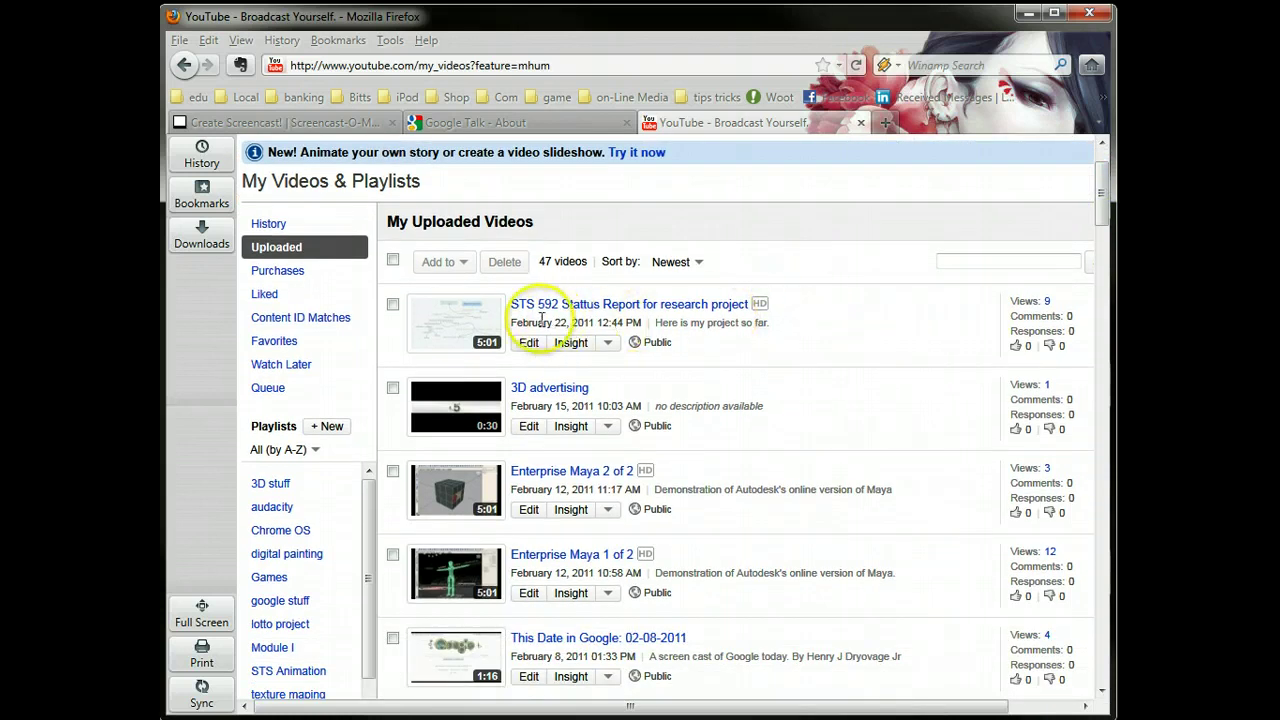
{"action": "mouse_move", "coordinate": [441, 318]}
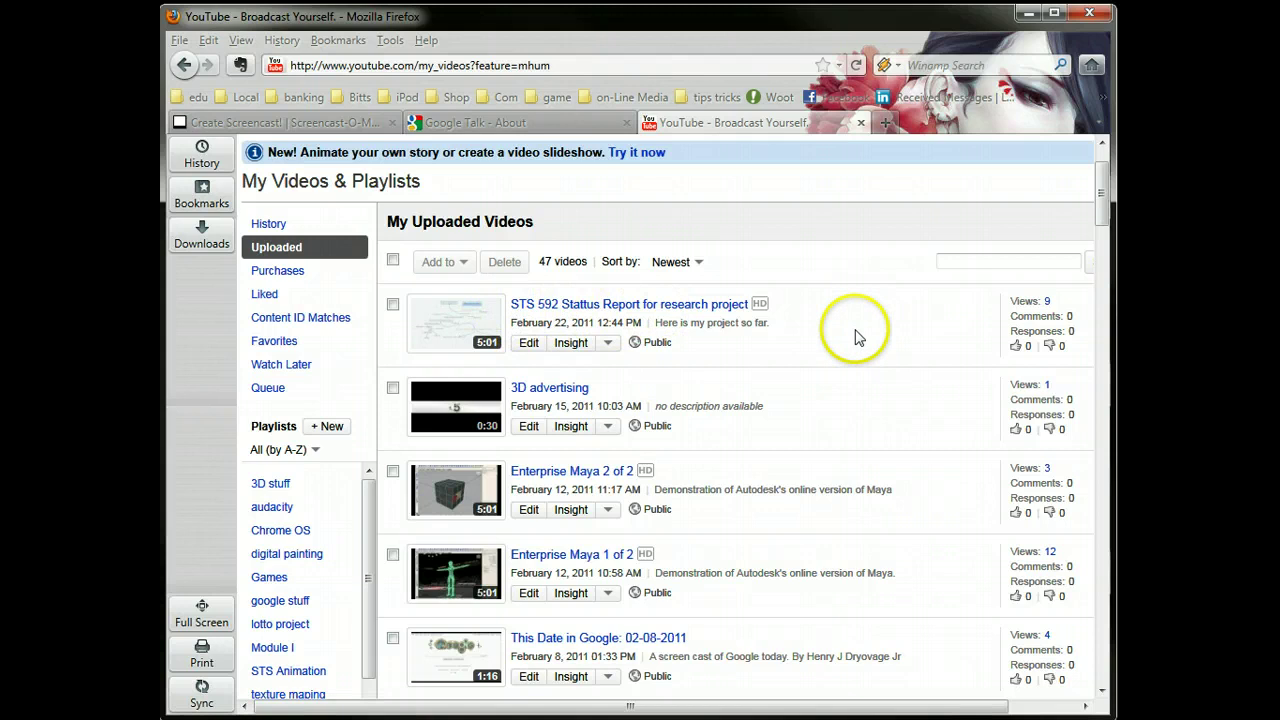
{"action": "left_click_drag", "start_coordinate": [1100, 214], "coordinate": [1102, 258]}
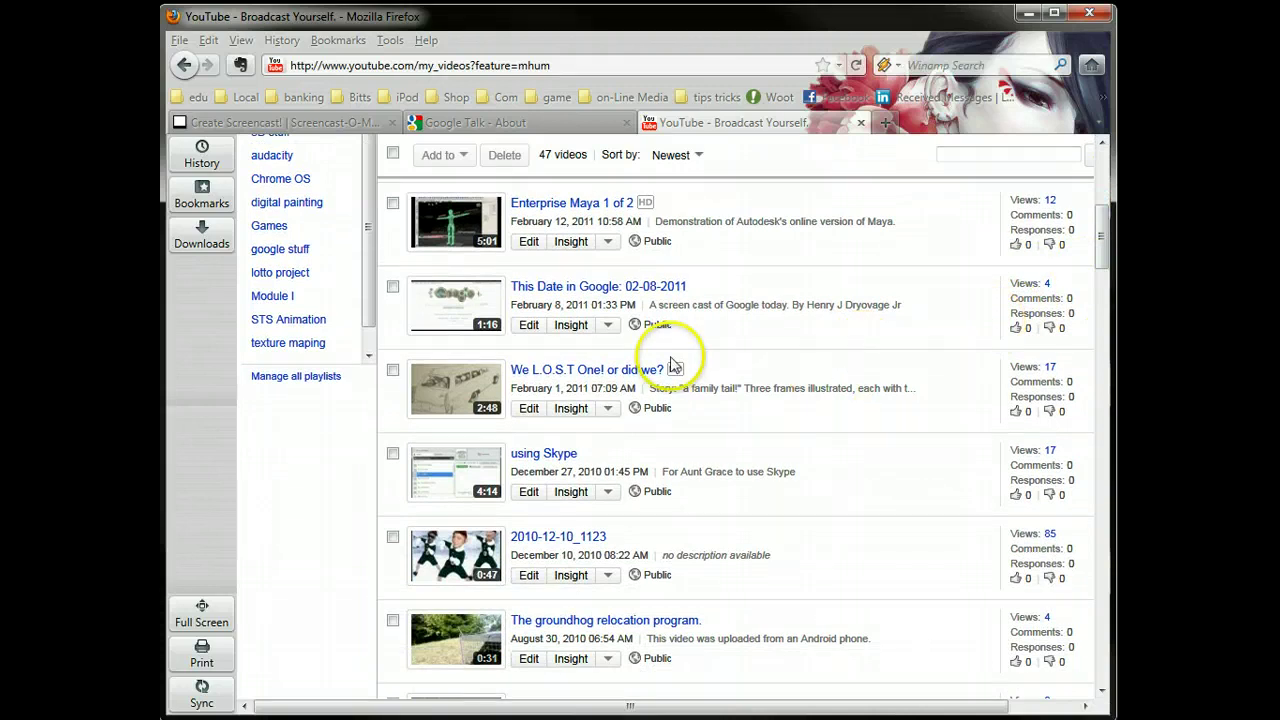
{"action": "left_click", "coordinate": [573, 372]}
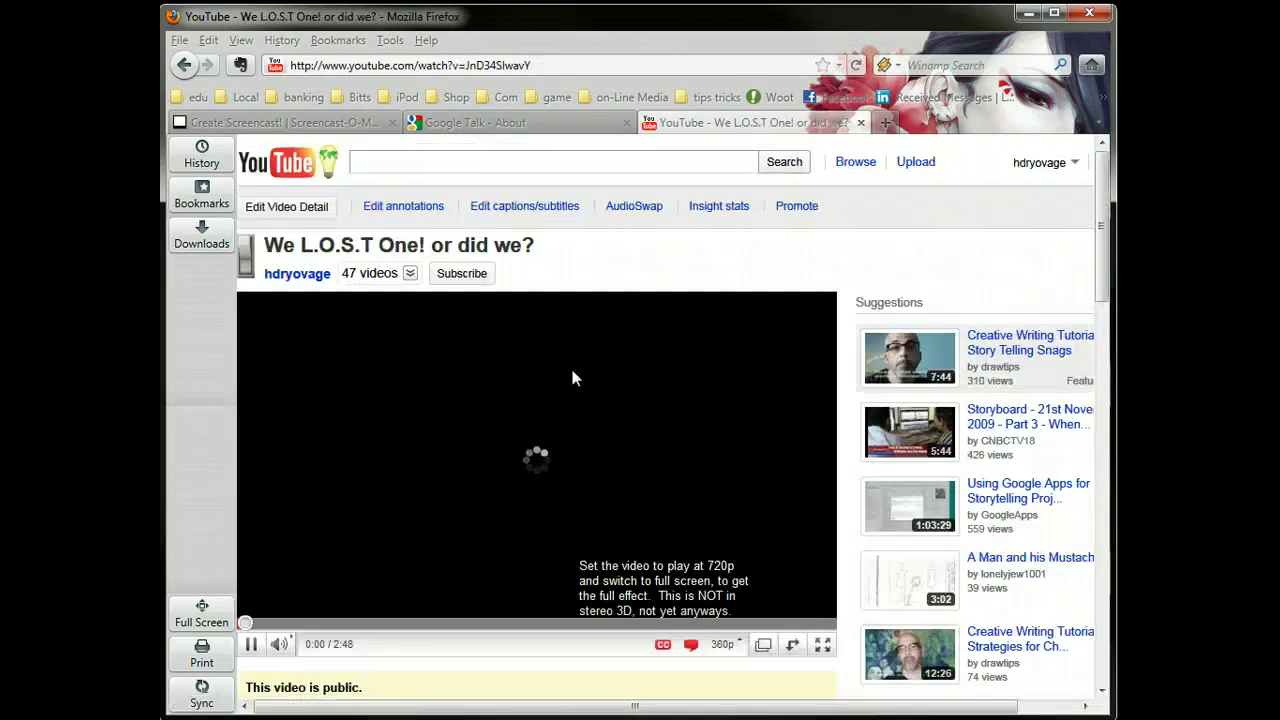
Step: Pause the video and set its playback quality to 720p HD
{"action": "left_click", "coordinate": [249, 645]}
{"action": "left_click", "coordinate": [249, 645]}
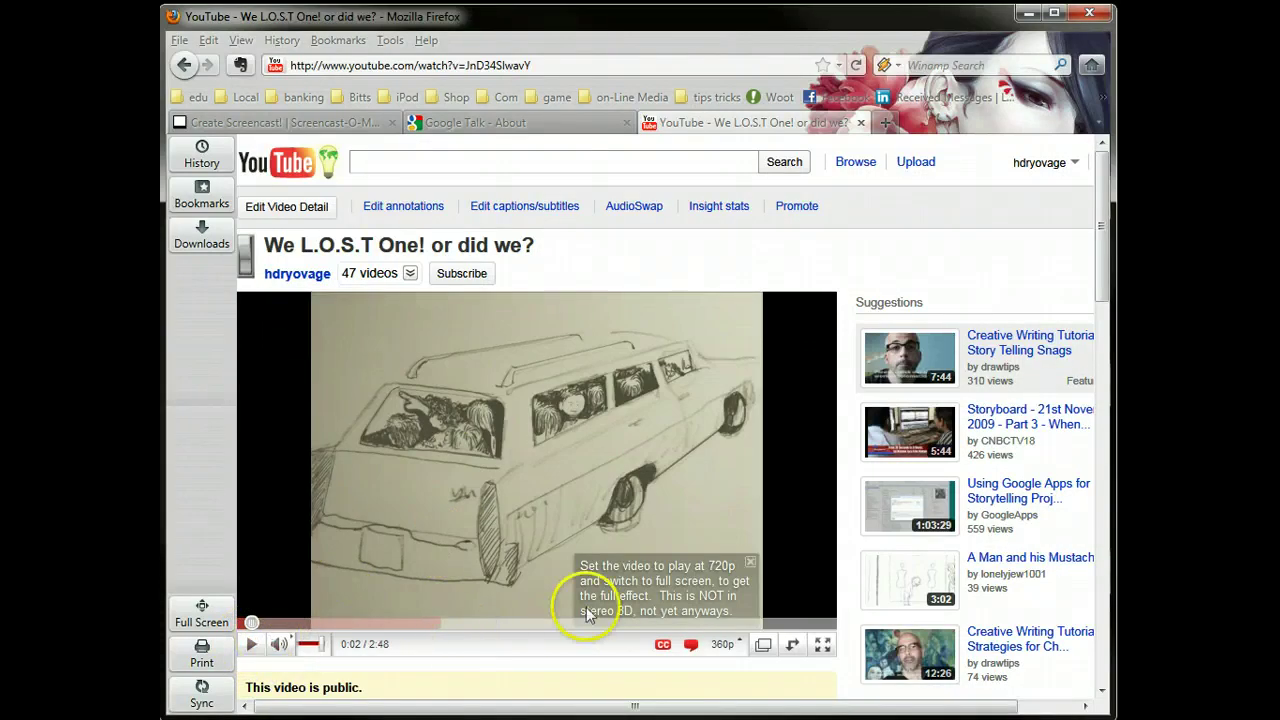
{"action": "scroll", "coordinate": [573, 600], "scroll_direction": "down", "scroll_amount": 2}
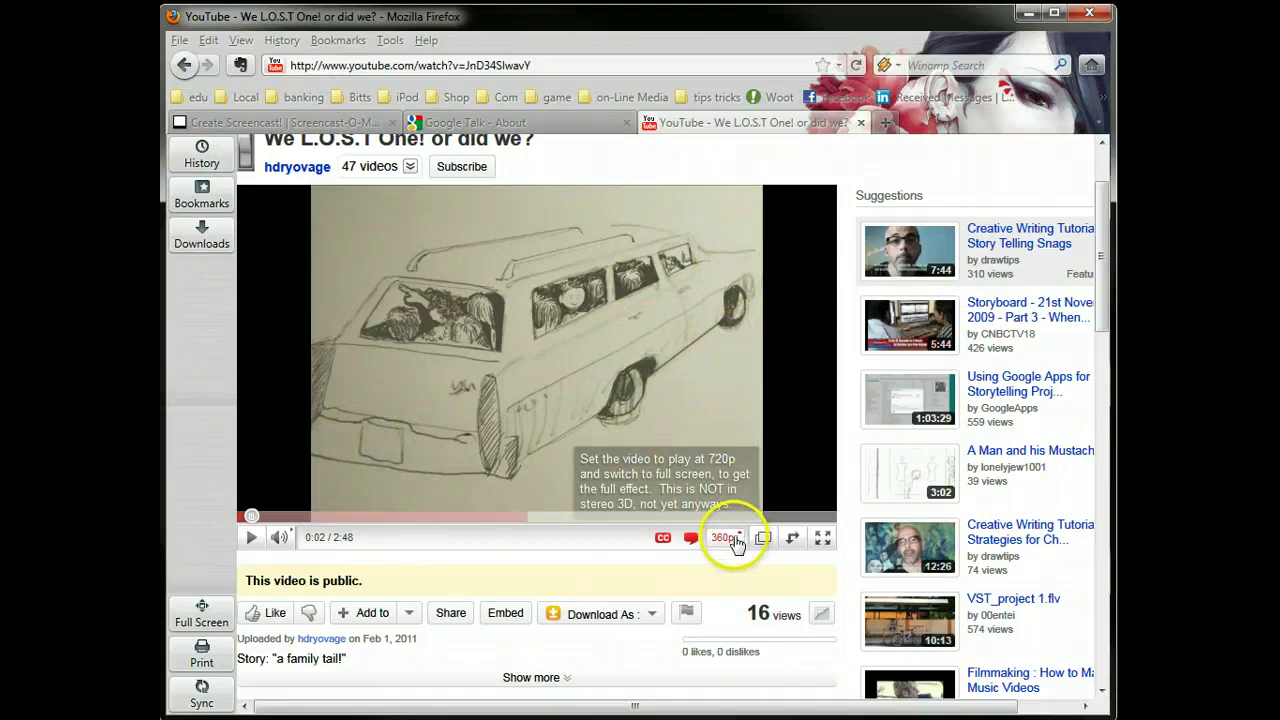
{"action": "left_click", "coordinate": [725, 538]}
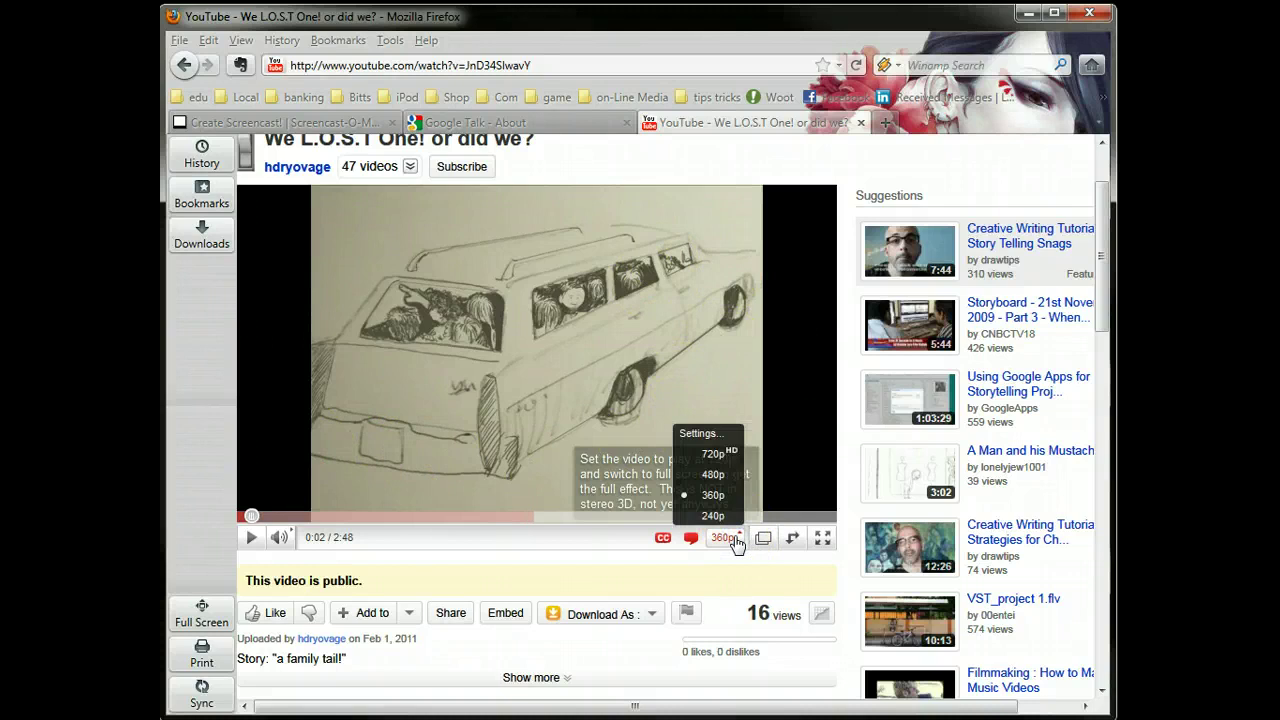
{"action": "left_click", "coordinate": [714, 456]}
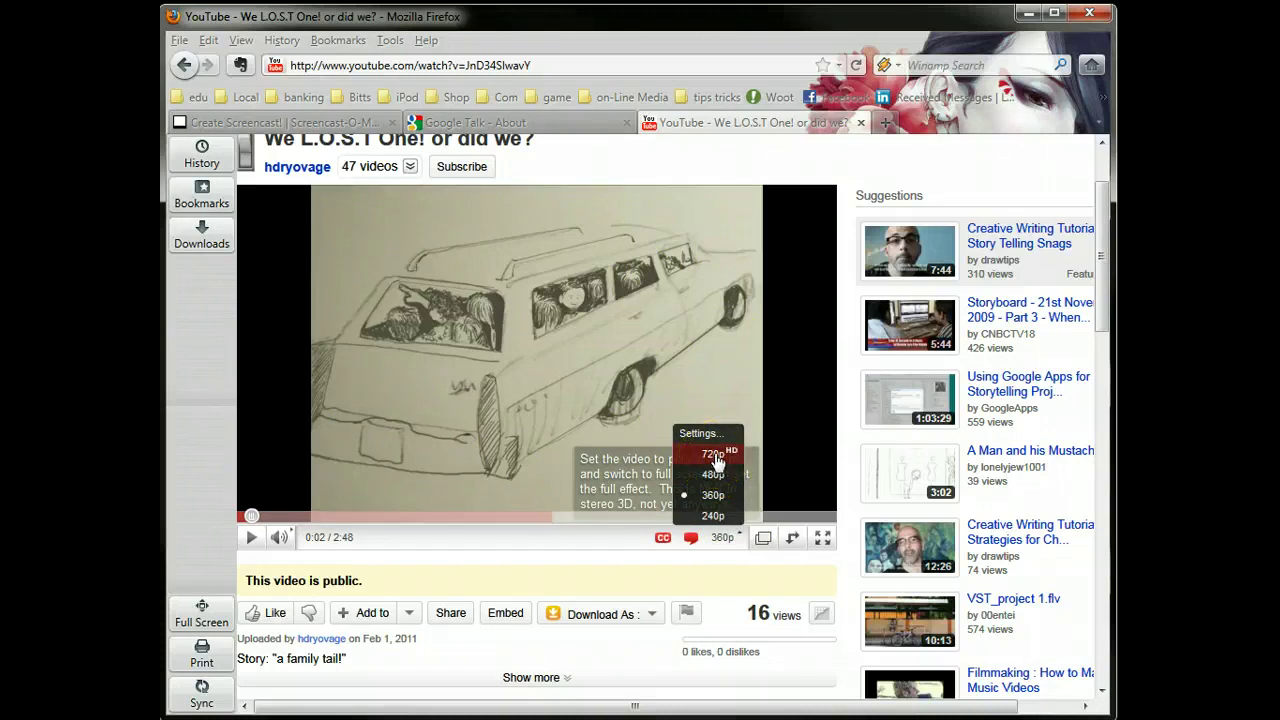
{"action": "left_click", "coordinate": [716, 457]}
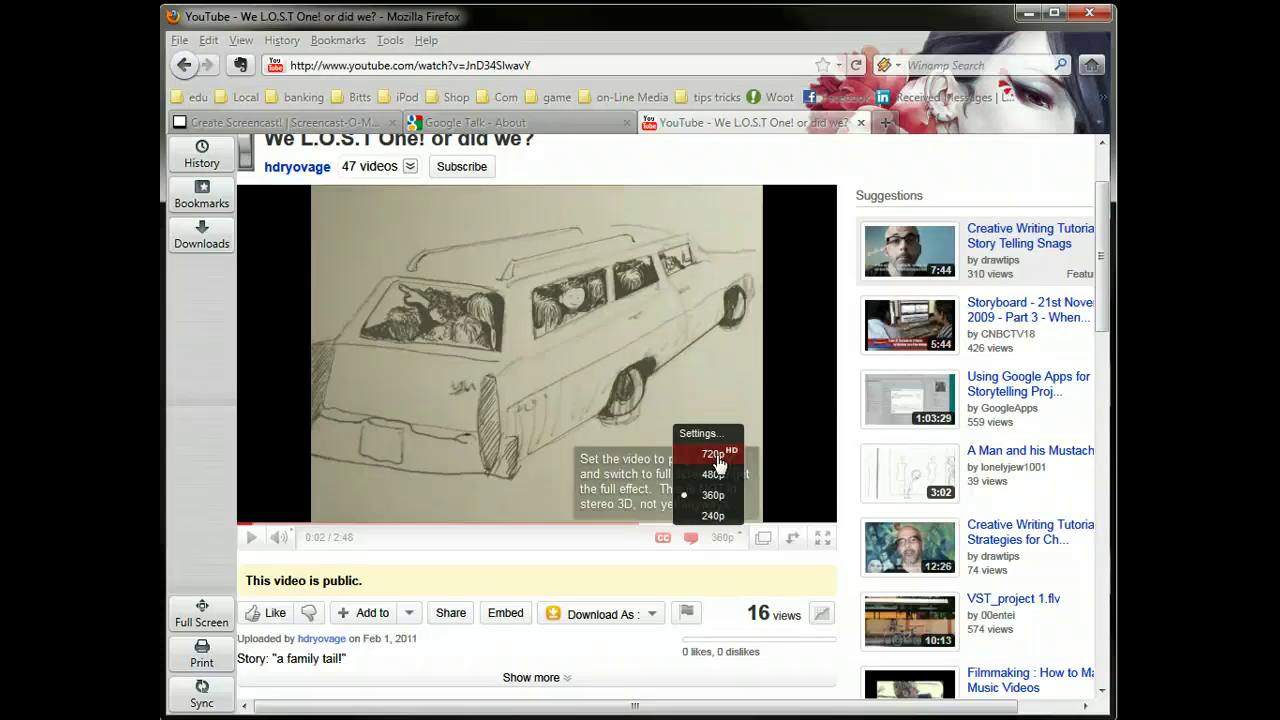
{"action": "left_click", "coordinate": [713, 456]}
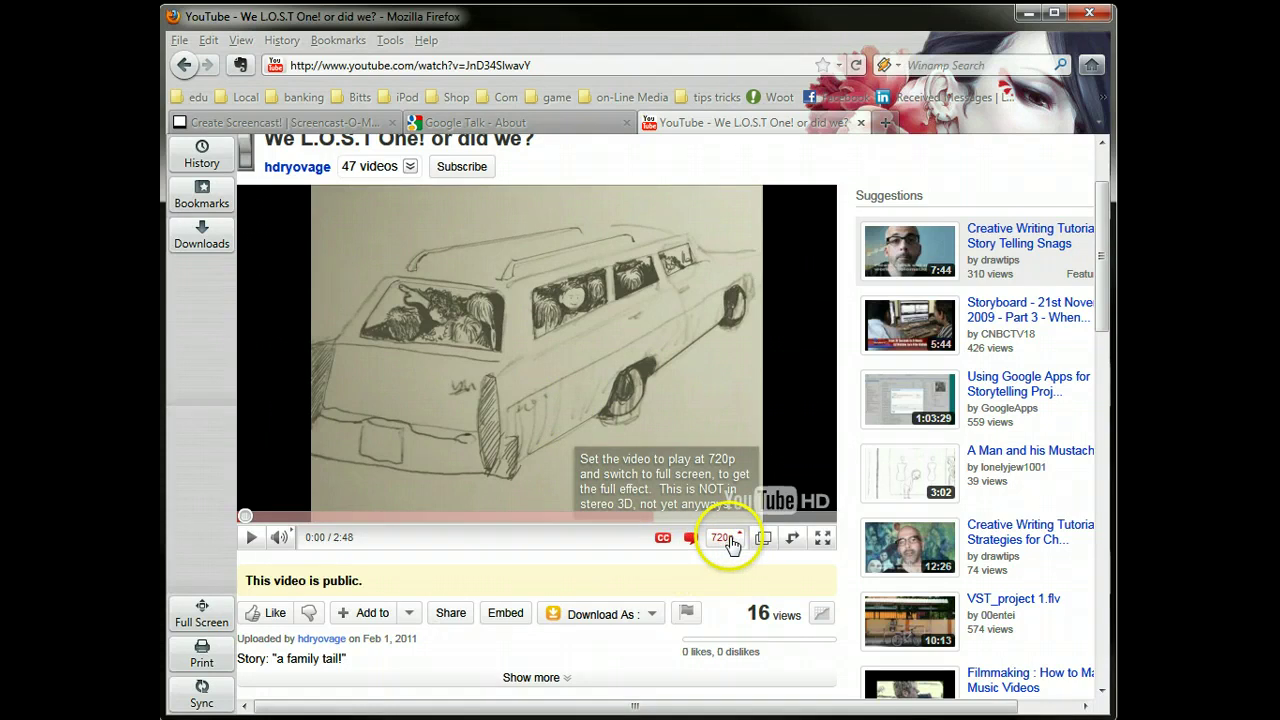
Step: Open the video's sharing options and copy its standard link
{"action": "scroll", "coordinate": [710, 562], "scroll_direction": "down", "scroll_amount": 2}
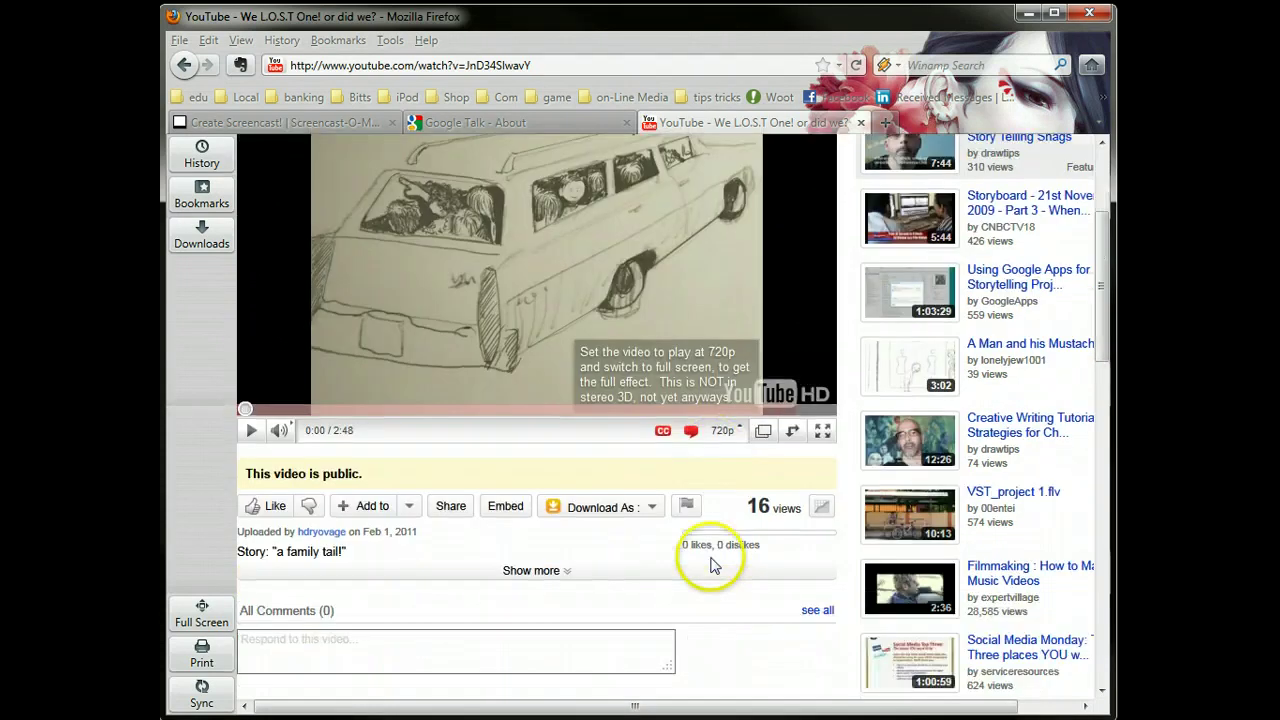
{"action": "left_click", "coordinate": [587, 550]}
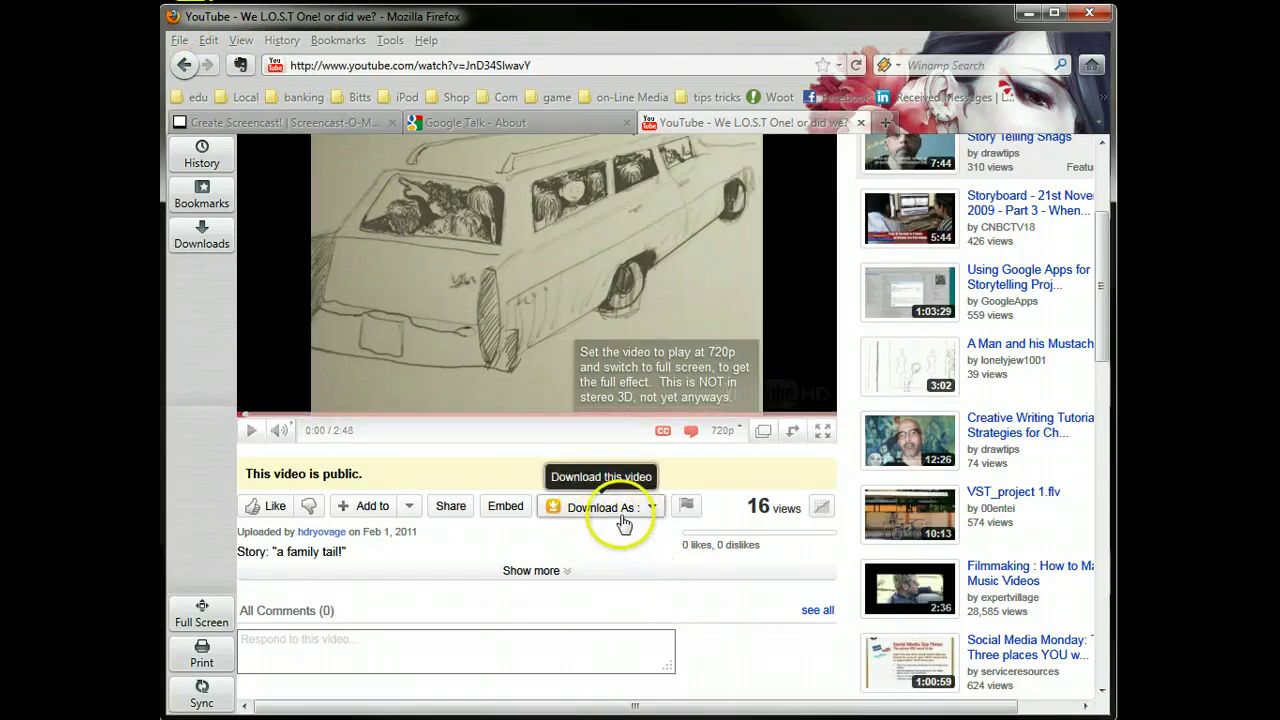
{"action": "left_click", "coordinate": [445, 350]}
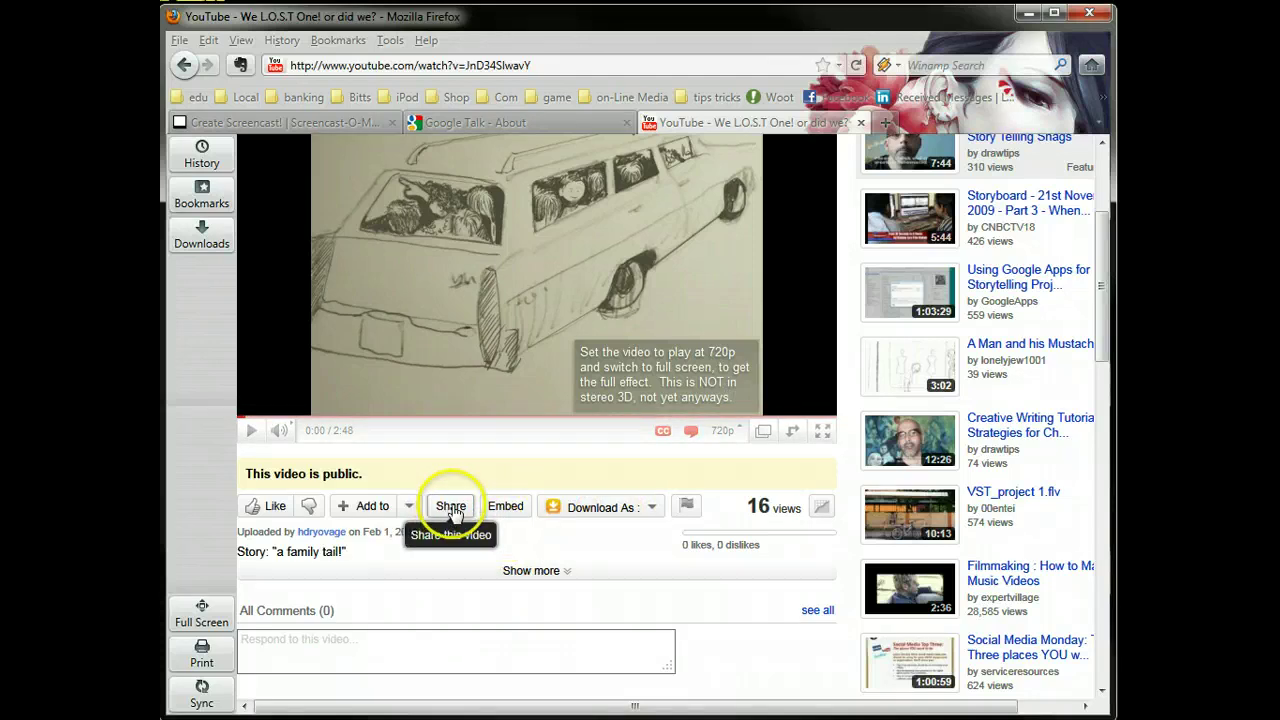
{"action": "left_click", "coordinate": [508, 512]}
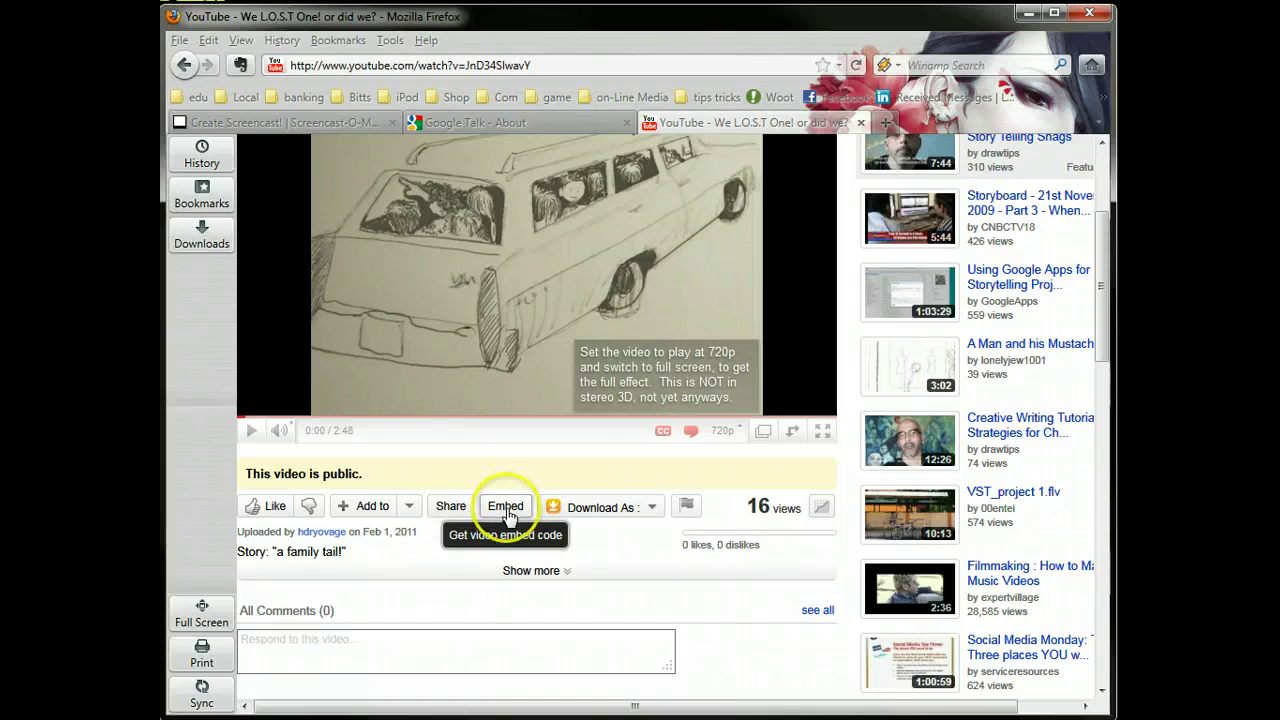
{"action": "left_click", "coordinate": [509, 515]}
{"action": "left_click", "coordinate": [452, 510]}
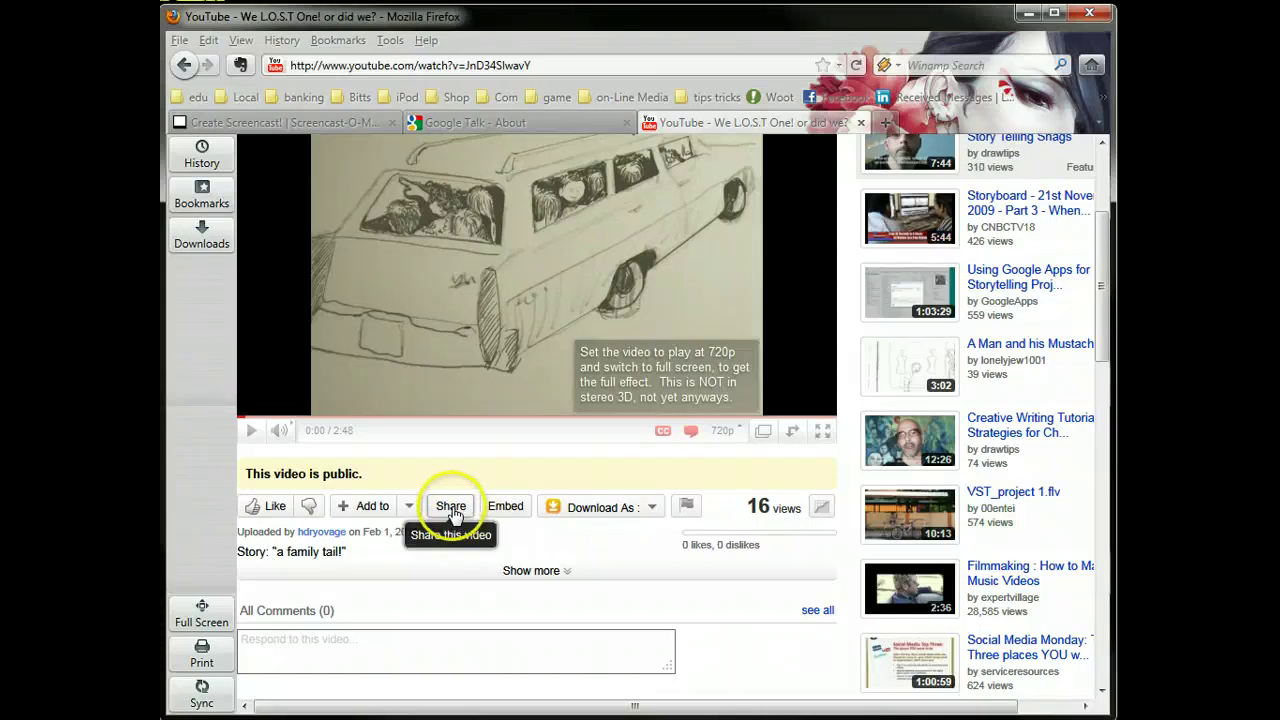
{"action": "left_click", "coordinate": [452, 510]}
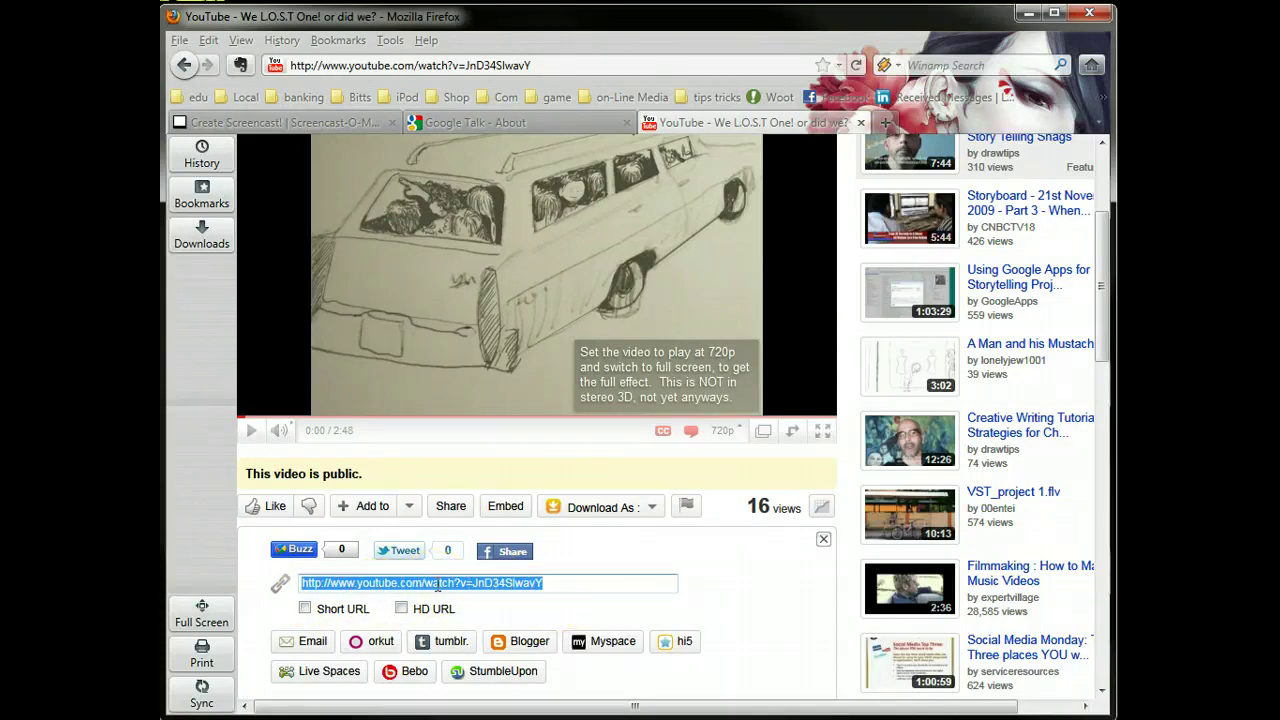
{"action": "right_click", "coordinate": [437, 585]}
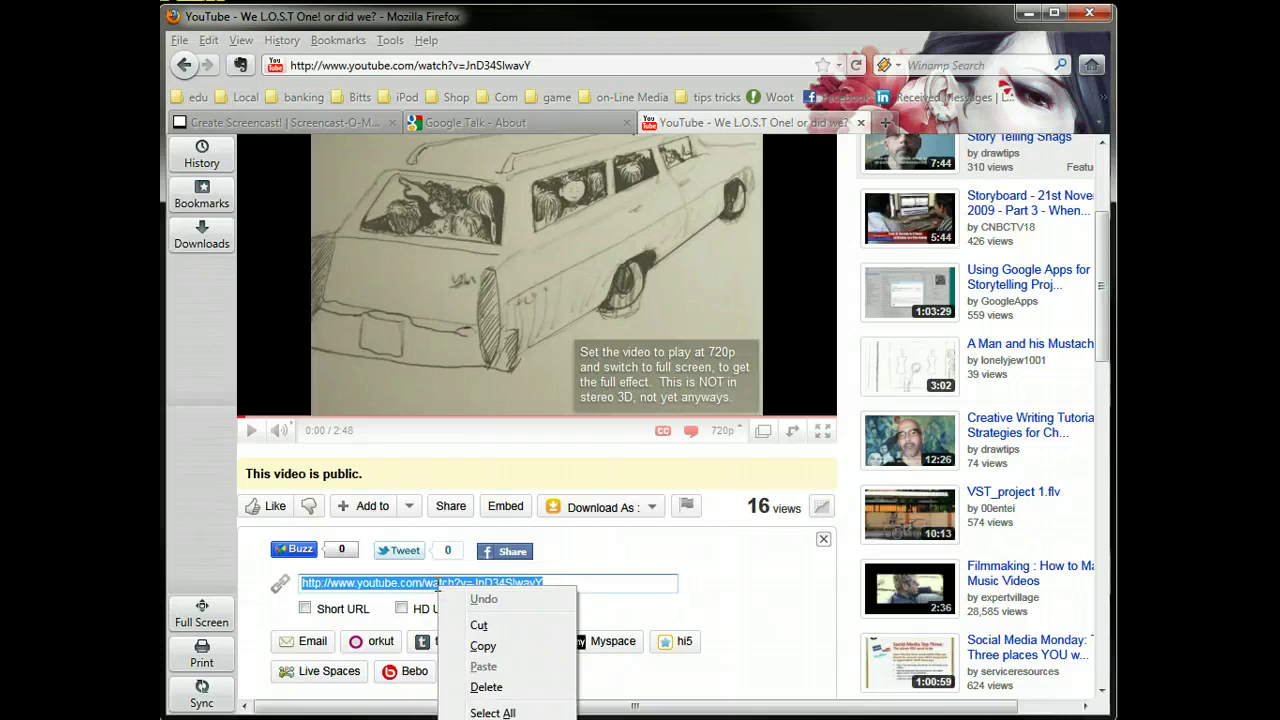
{"action": "left_click", "coordinate": [485, 647]}
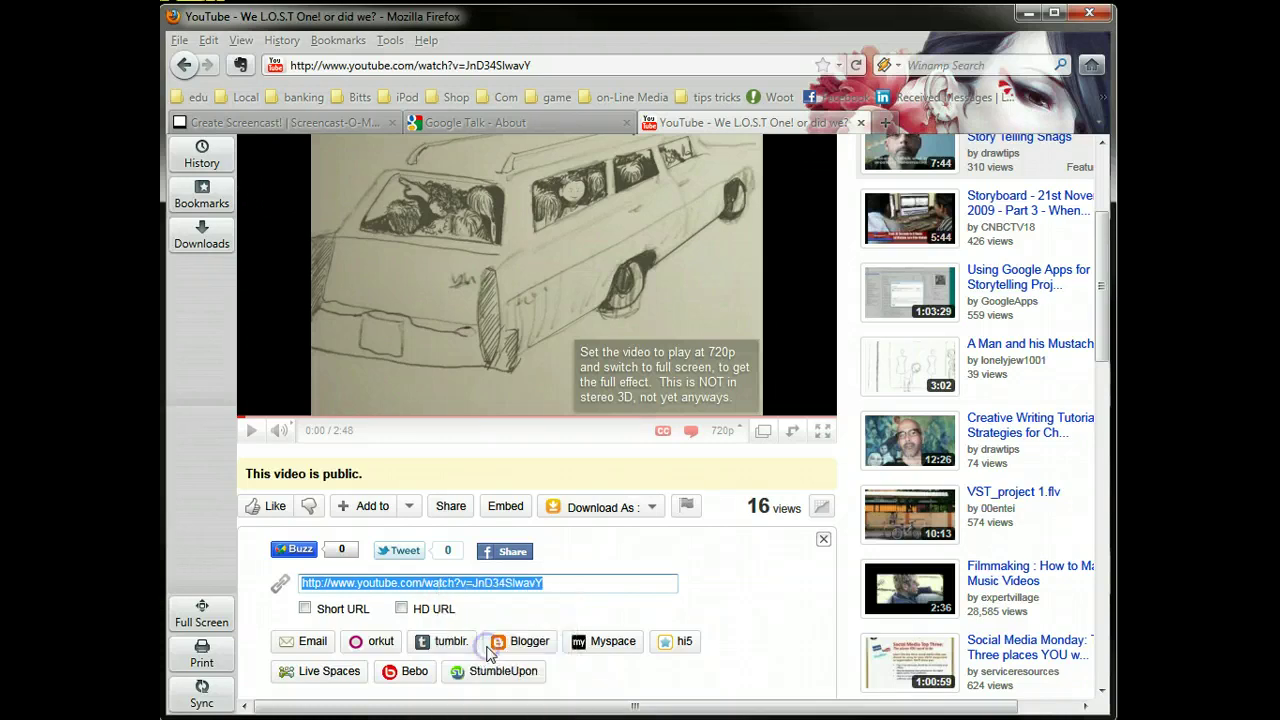
Step: Switch the share link to the HD URL version and copy it
{"action": "left_click", "coordinate": [401, 609]}
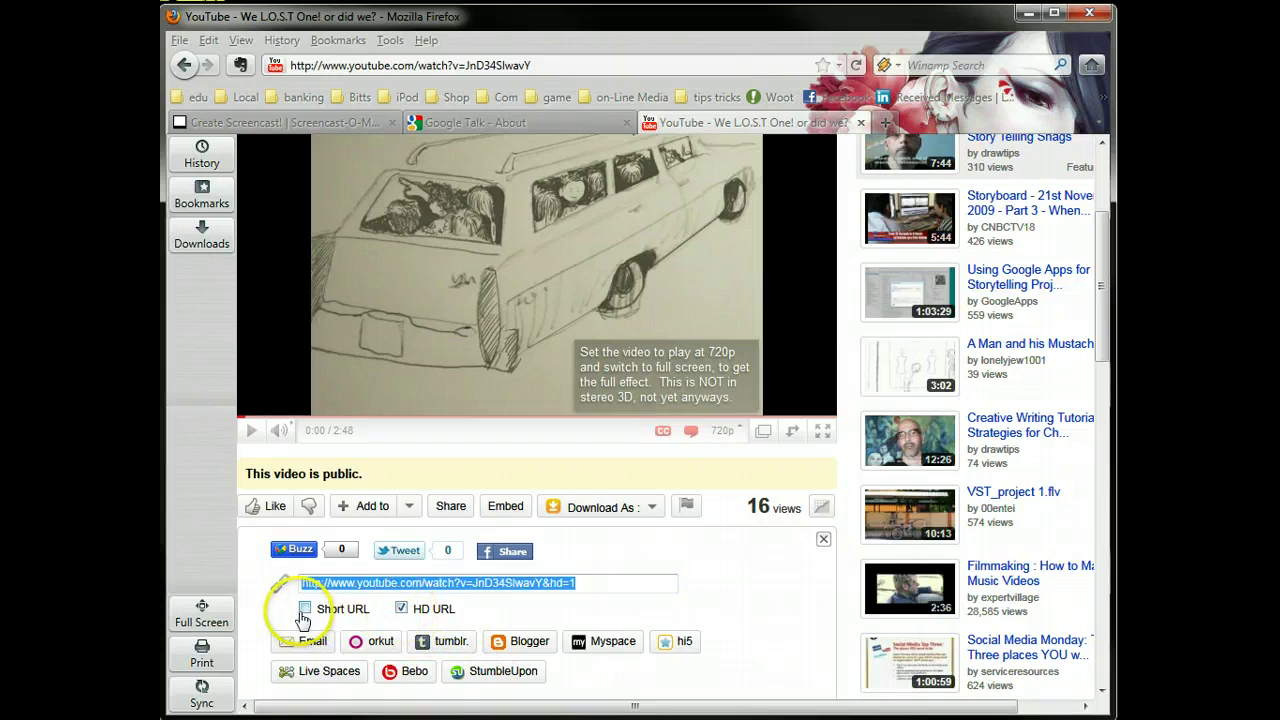
{"action": "right_click", "coordinate": [512, 584]}
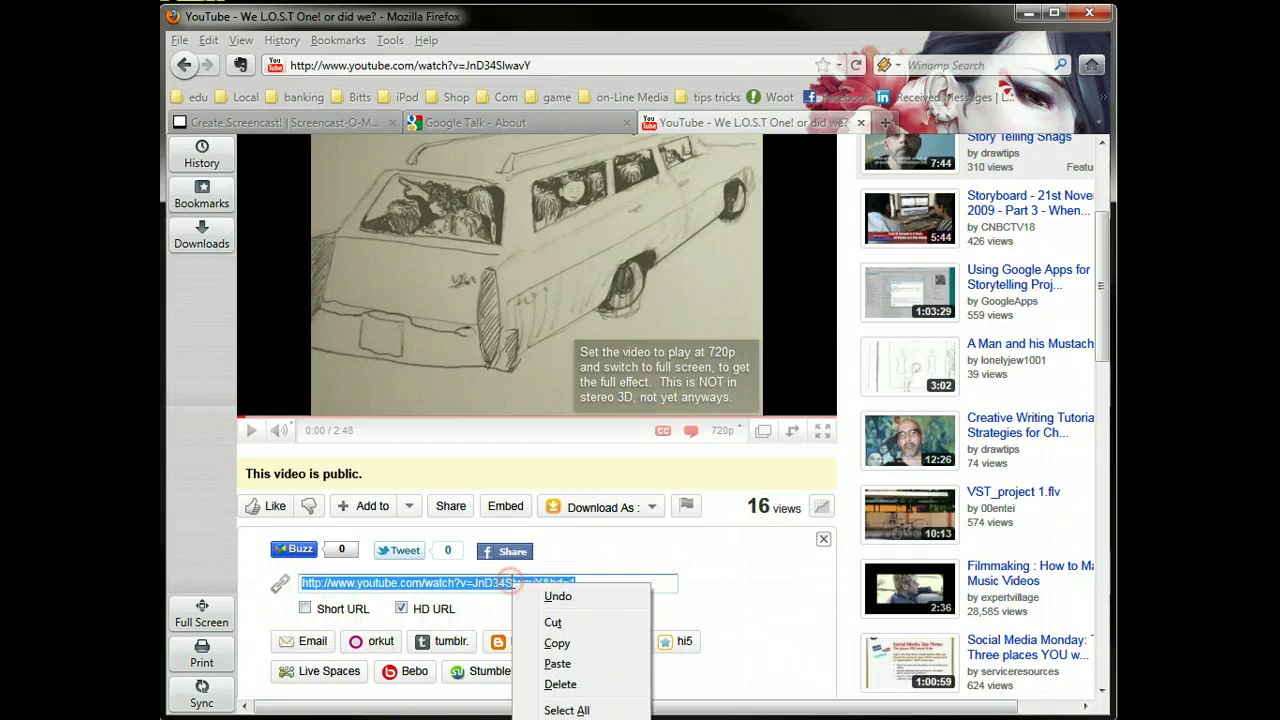
{"action": "left_click", "coordinate": [557, 645]}
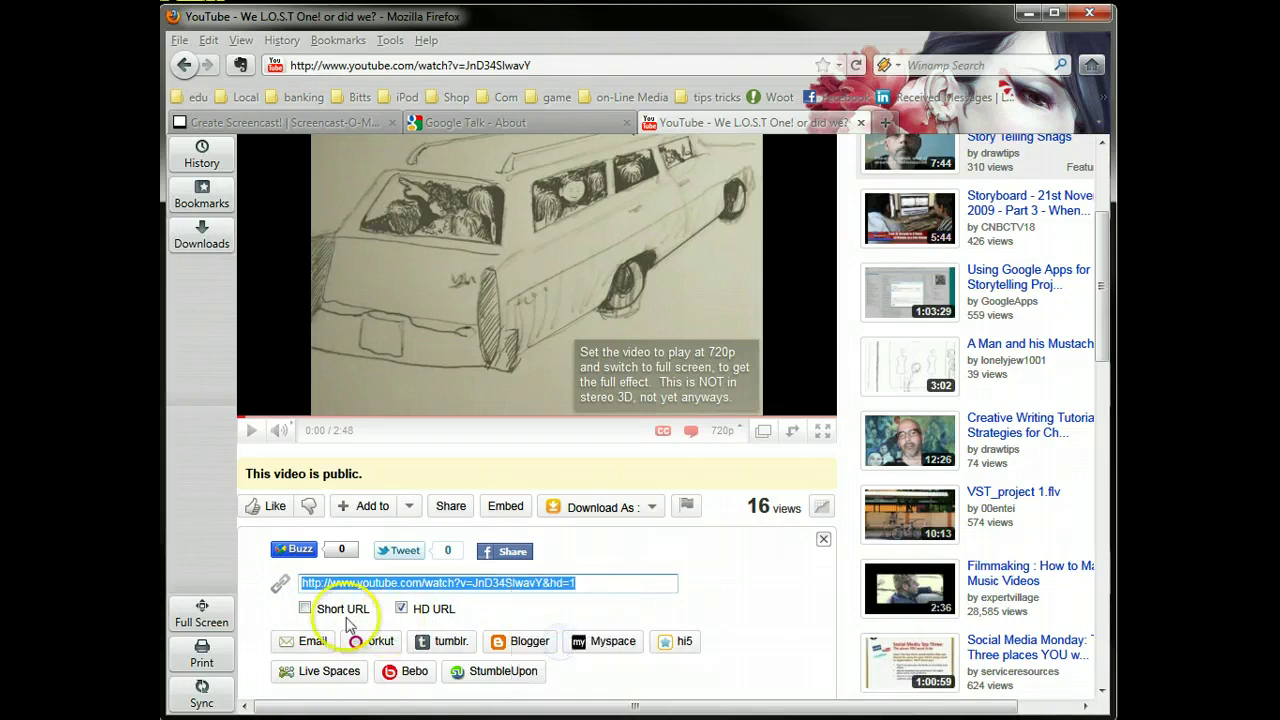
Step: Shorten the HD share link with the Short URL option and copy it
{"action": "left_click", "coordinate": [305, 609]}
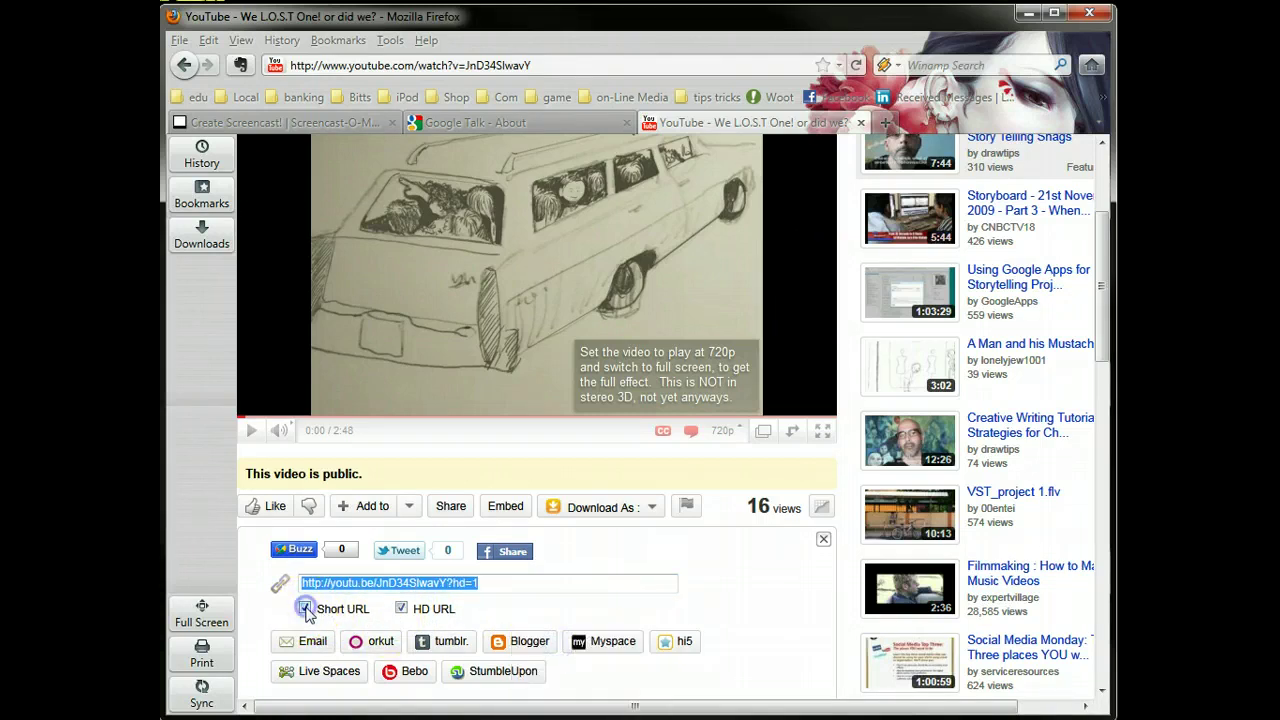
{"action": "right_click", "coordinate": [389, 584]}
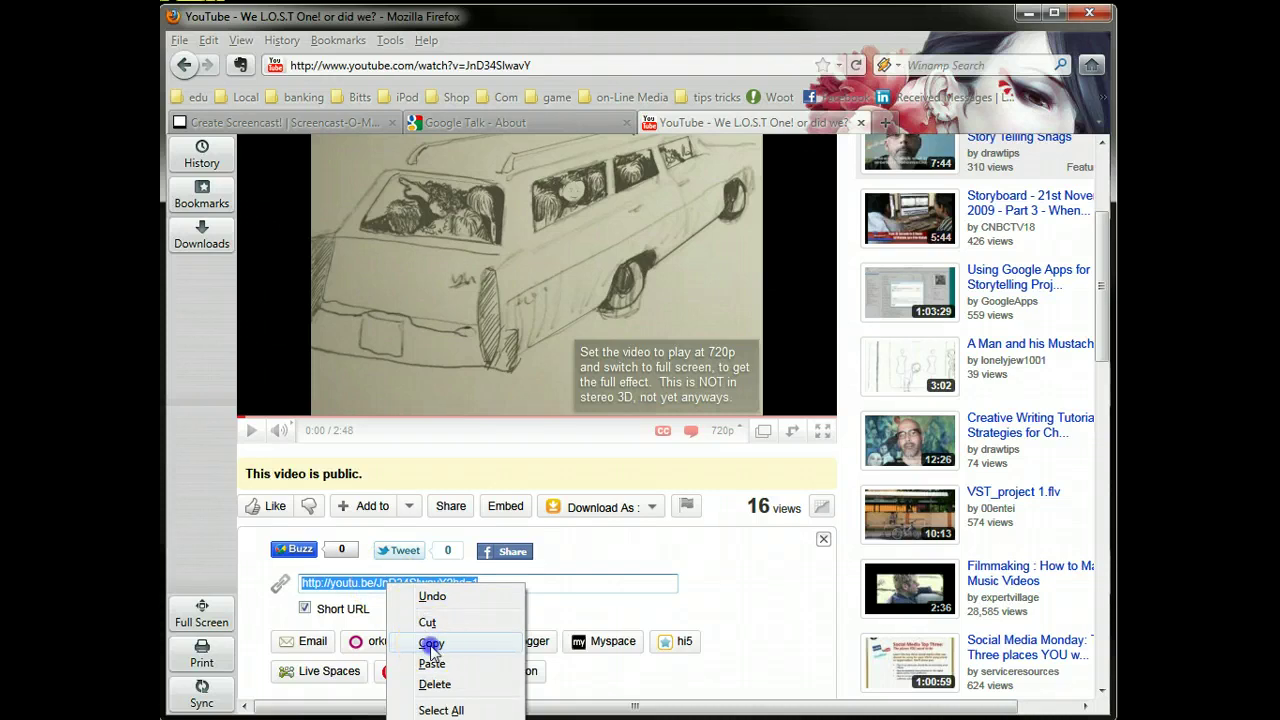
{"action": "left_click", "coordinate": [432, 644]}
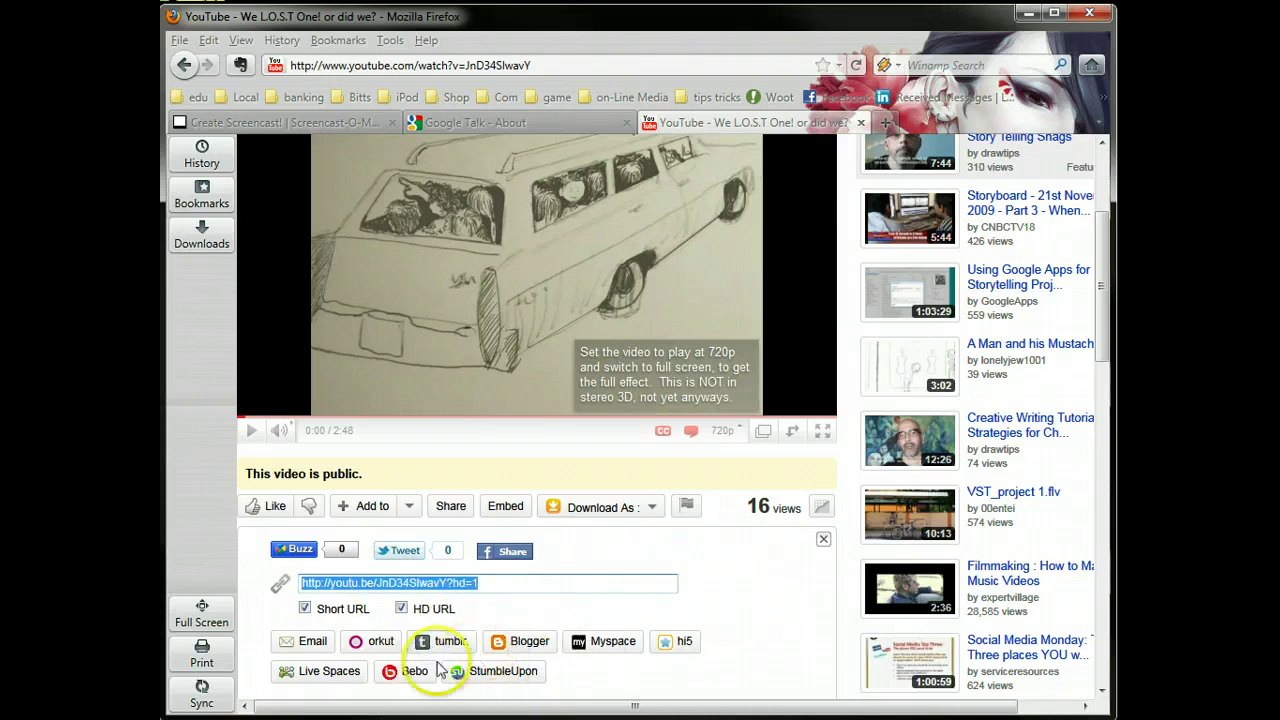
Step: Email the video to the first suggested contact matching the first name, with the message "This is from a video I will send you soon."
{"action": "left_click", "coordinate": [303, 643]}
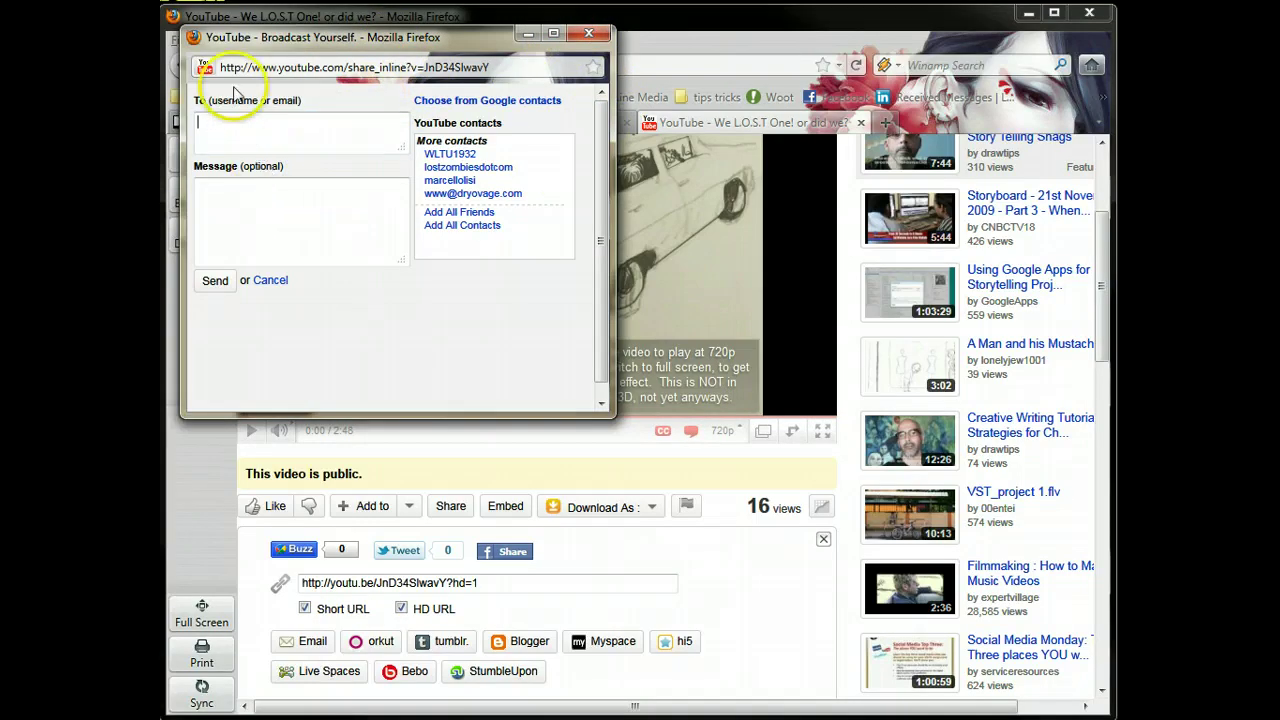
{"action": "left_click", "coordinate": [251, 126]}
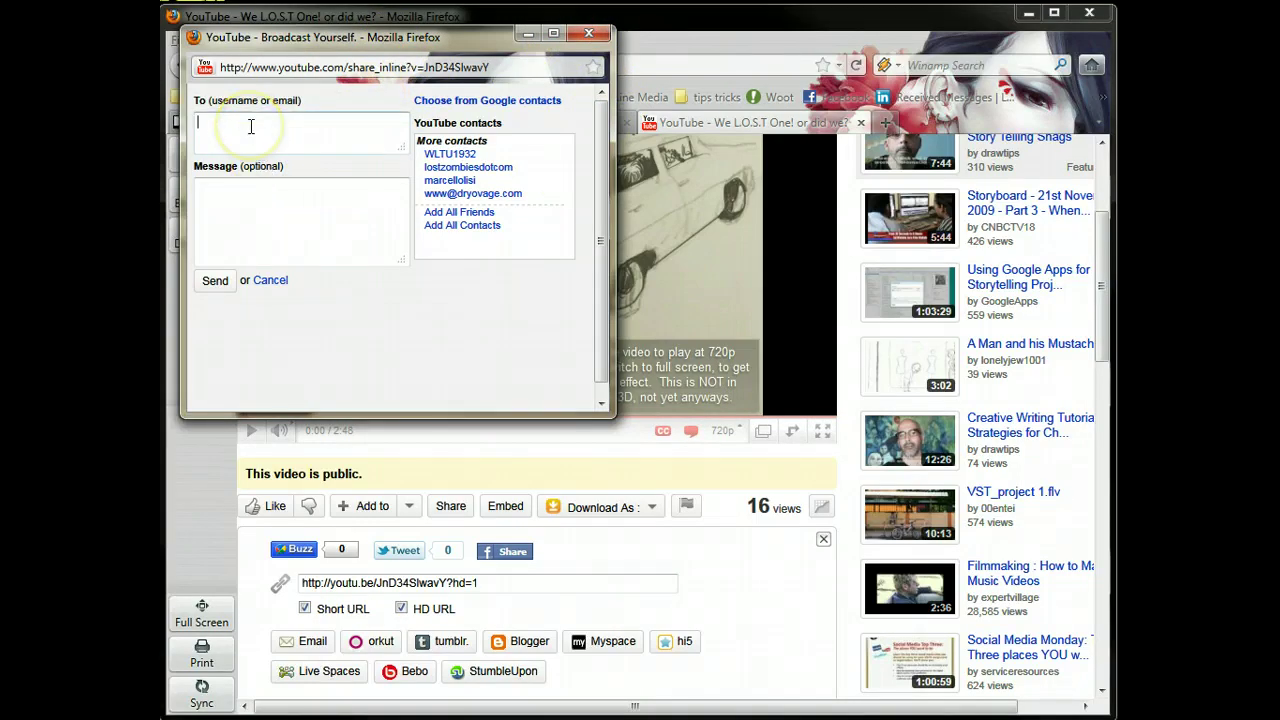
{"action": "left_click", "coordinate": [250, 125]}
{"action": "type", "text": "sus"}
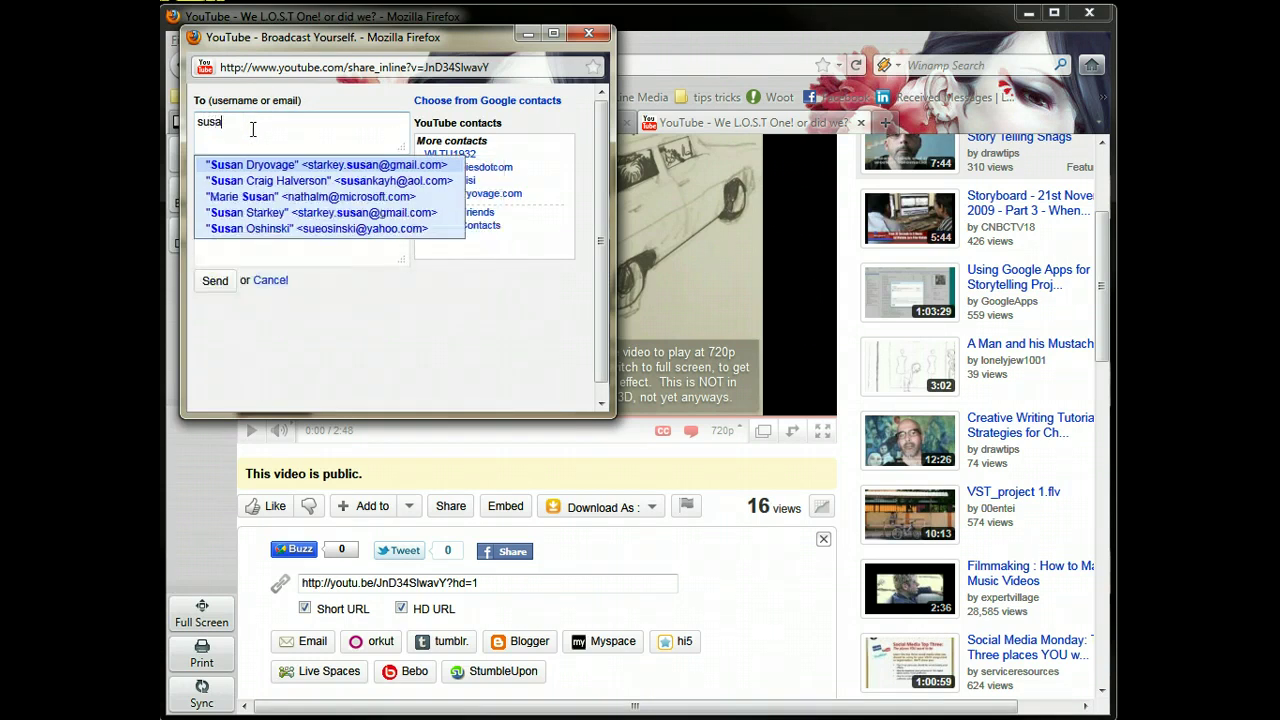
{"action": "type", "text": "a"}
{"action": "left_click", "coordinate": [268, 164]}
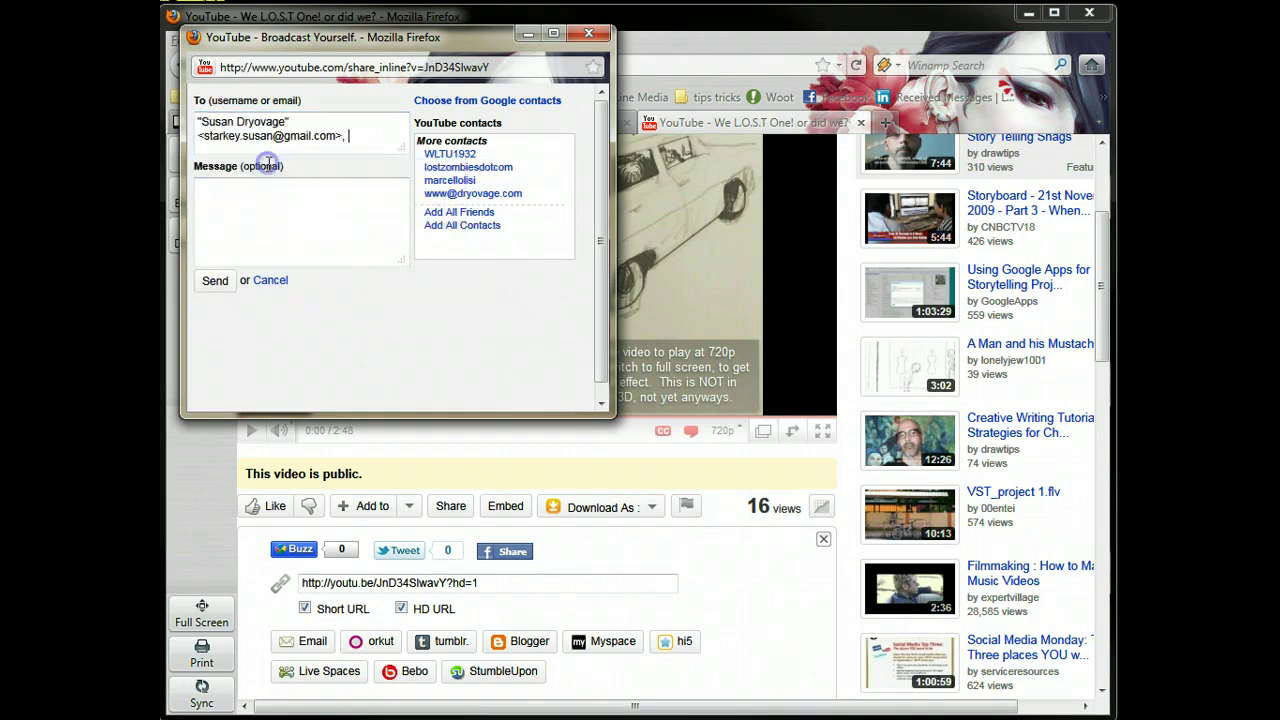
{"action": "left_click", "coordinate": [214, 202]}
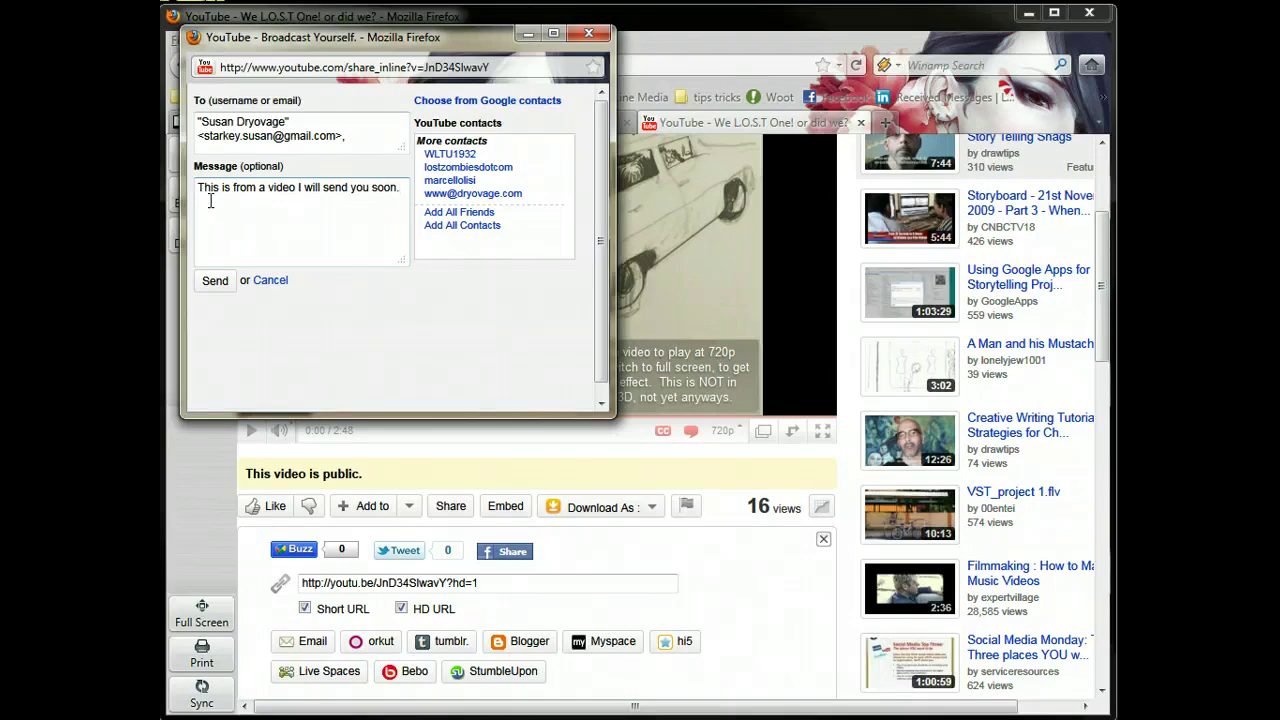
{"action": "left_click", "coordinate": [215, 281]}
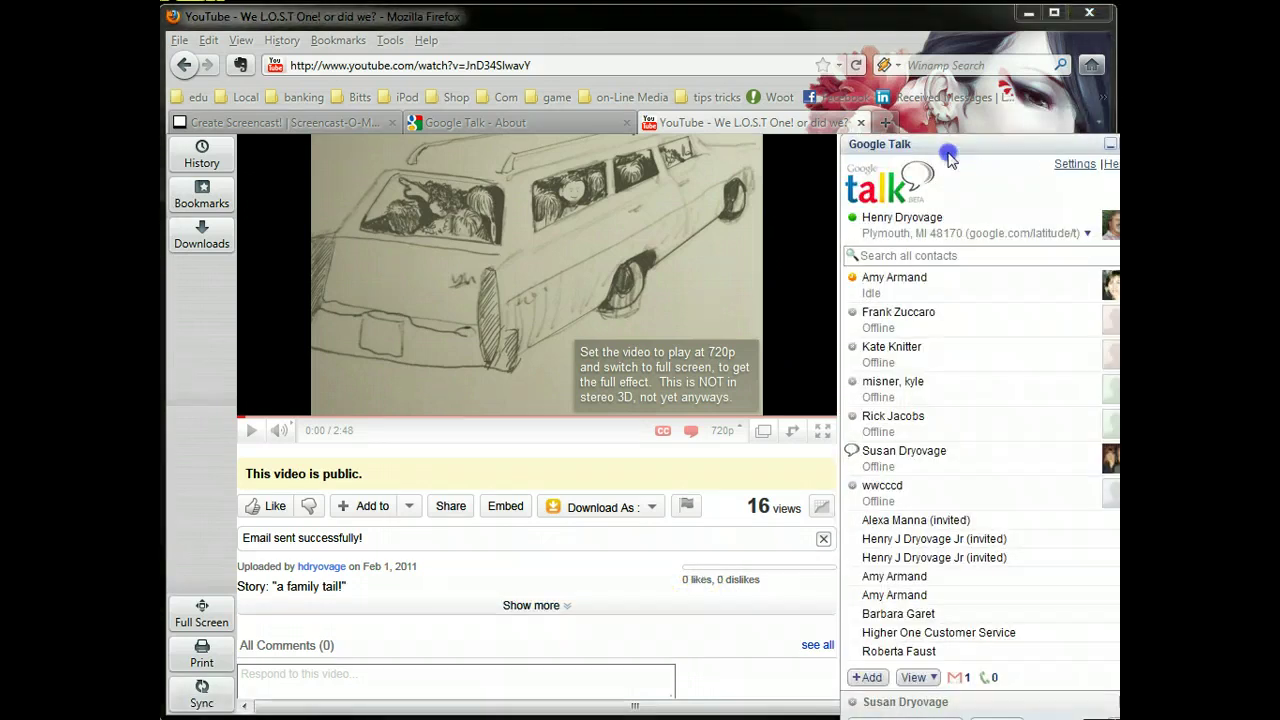
Step: Switch to Google Talk, move its window fully into view over the video page and show the account owner's contact card
{"action": "left_click_drag", "start_coordinate": [975, 92], "coordinate": [581, 166]}
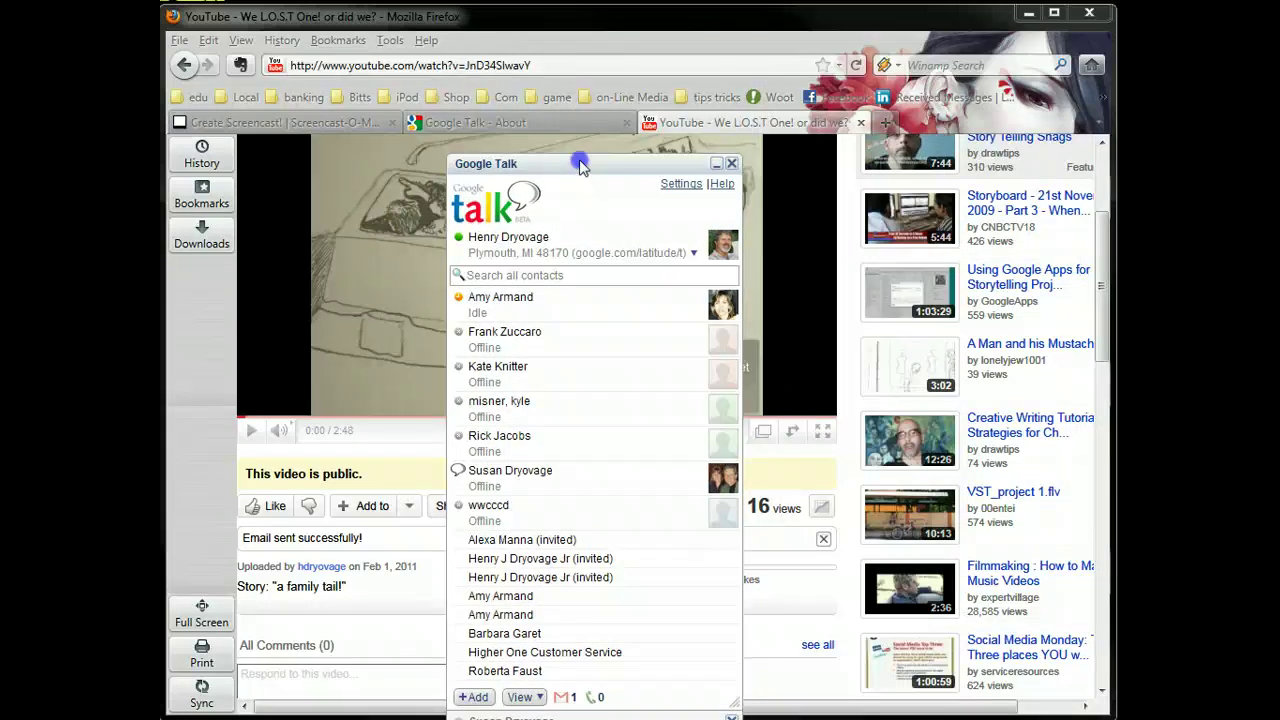
{"action": "mouse_move", "coordinate": [555, 192]}
{"action": "left_mouse_down"}
{"action": "mouse_move", "coordinate": [555, 222]}
{"action": "mouse_move", "coordinate": [528, 232]}
{"action": "mouse_move", "coordinate": [527, 250]}
{"action": "left_mouse_up"}
{"action": "mouse_move", "coordinate": [528, 250]}
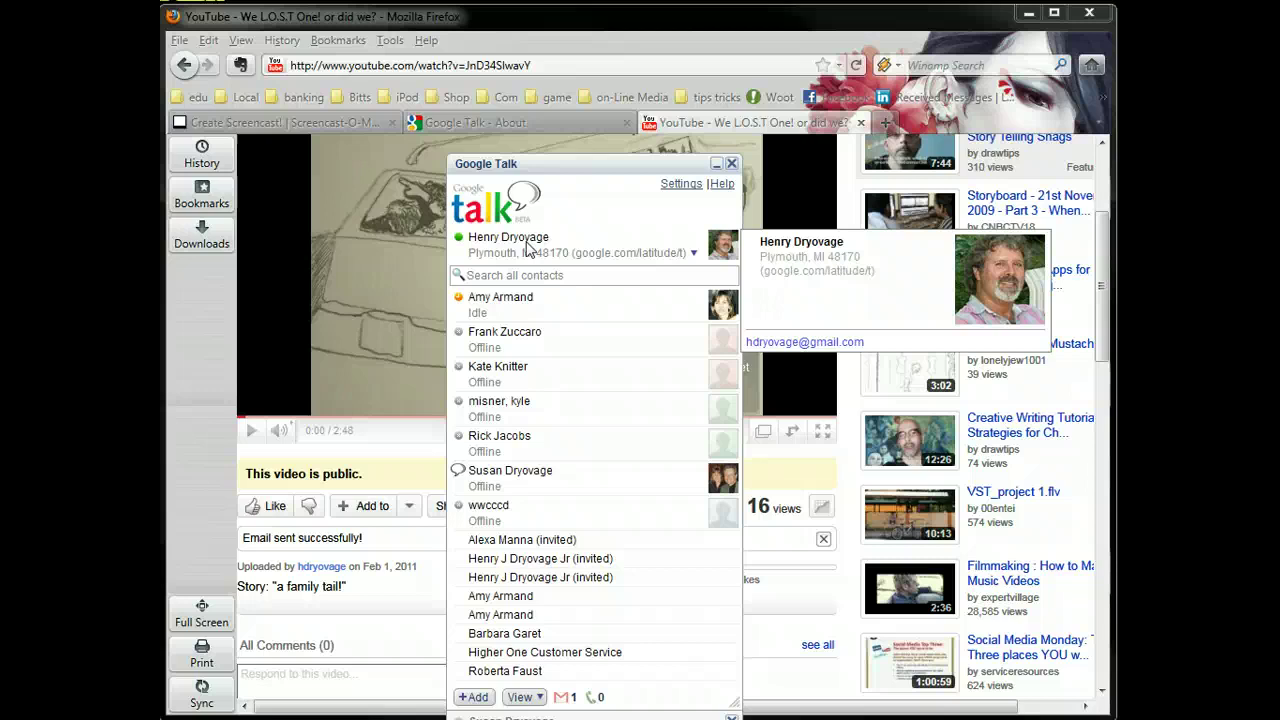
Step: Switch to the Gmail inbox and reposition its window so that the full Chat contact list is in view
{"action": "left_click_drag", "start_coordinate": [495, 168], "coordinate": [497, 175]}
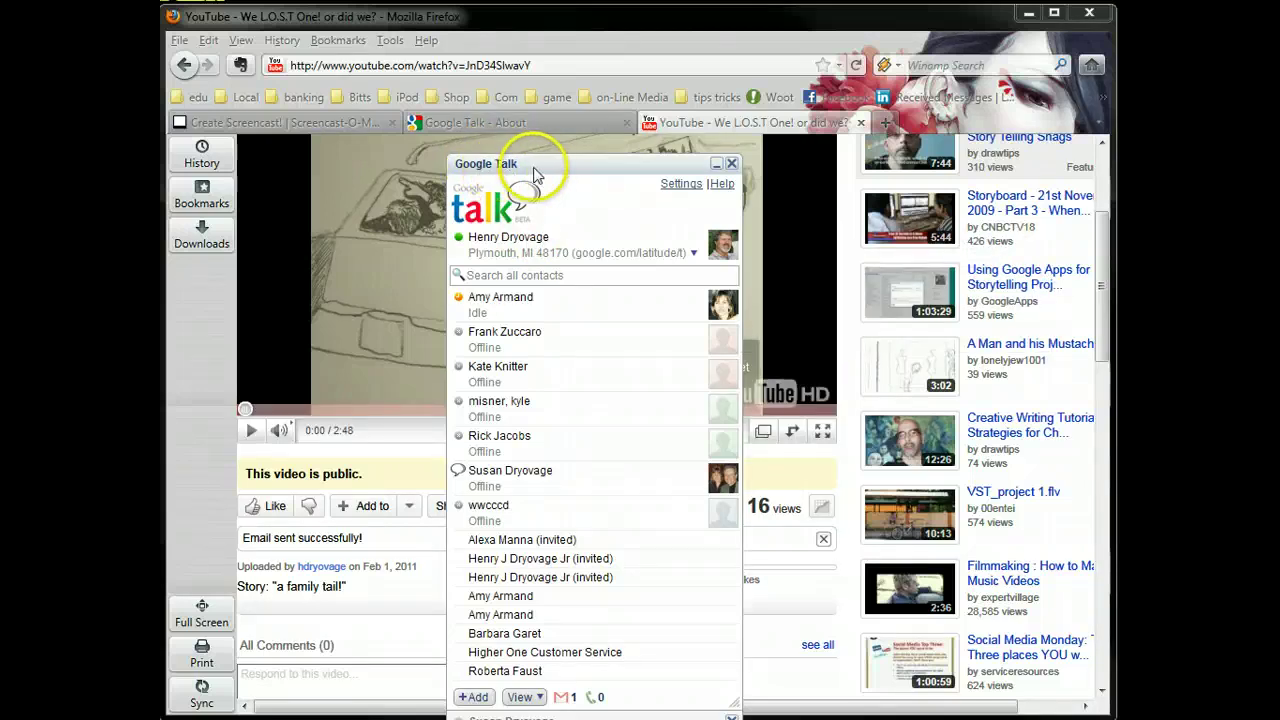
{"action": "left_click", "coordinate": [541, 173]}
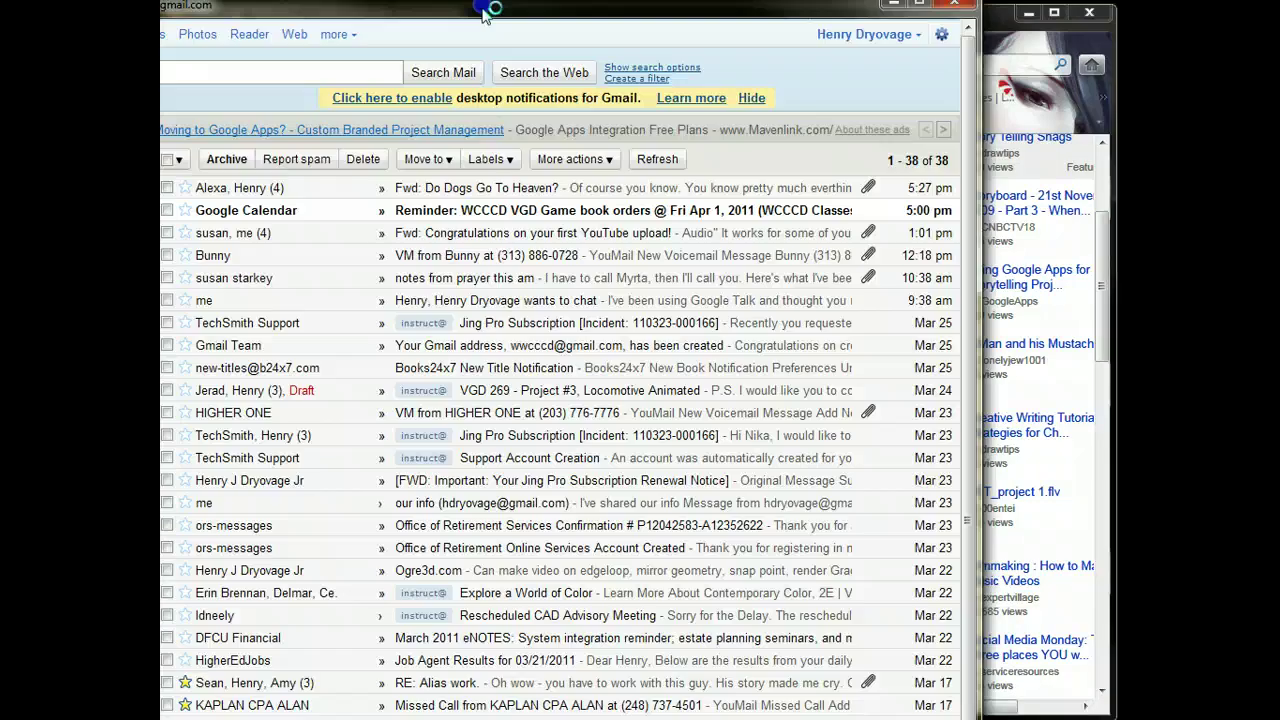
{"action": "left_click_drag", "start_coordinate": [678, 64], "coordinate": [788, 68]}
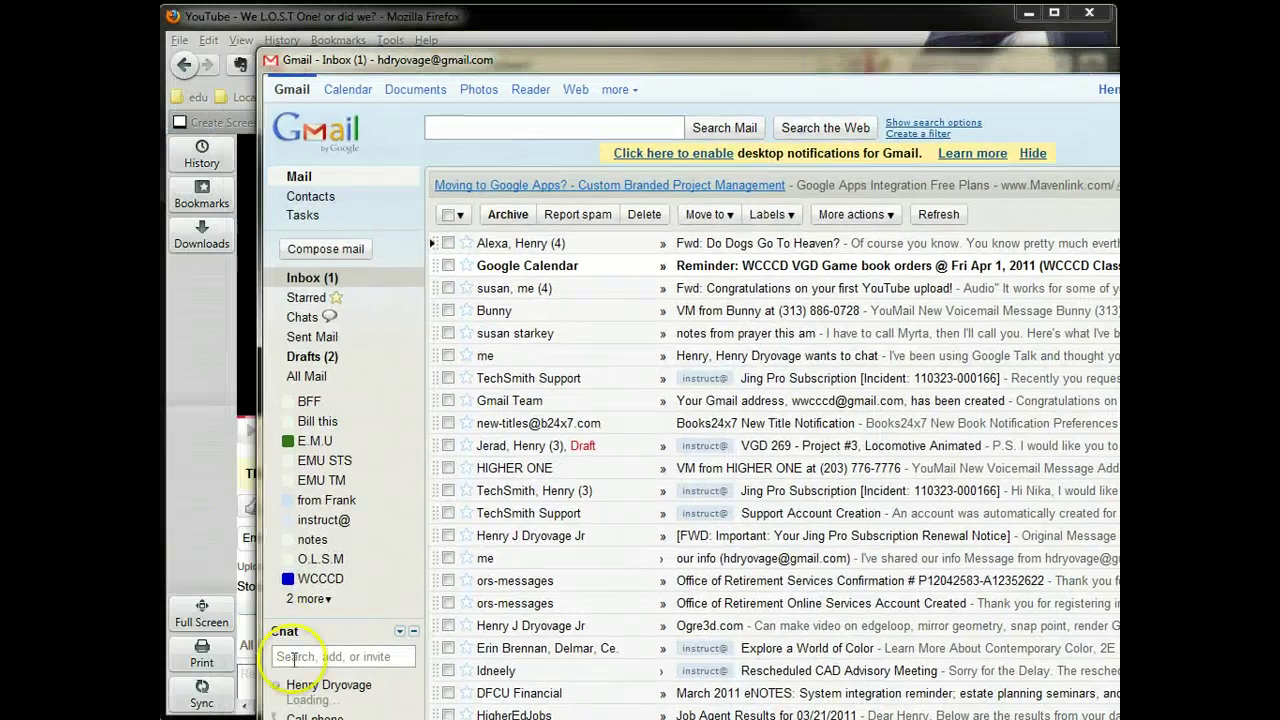
{"action": "left_click_drag", "start_coordinate": [524, 70], "coordinate": [460, 0]}
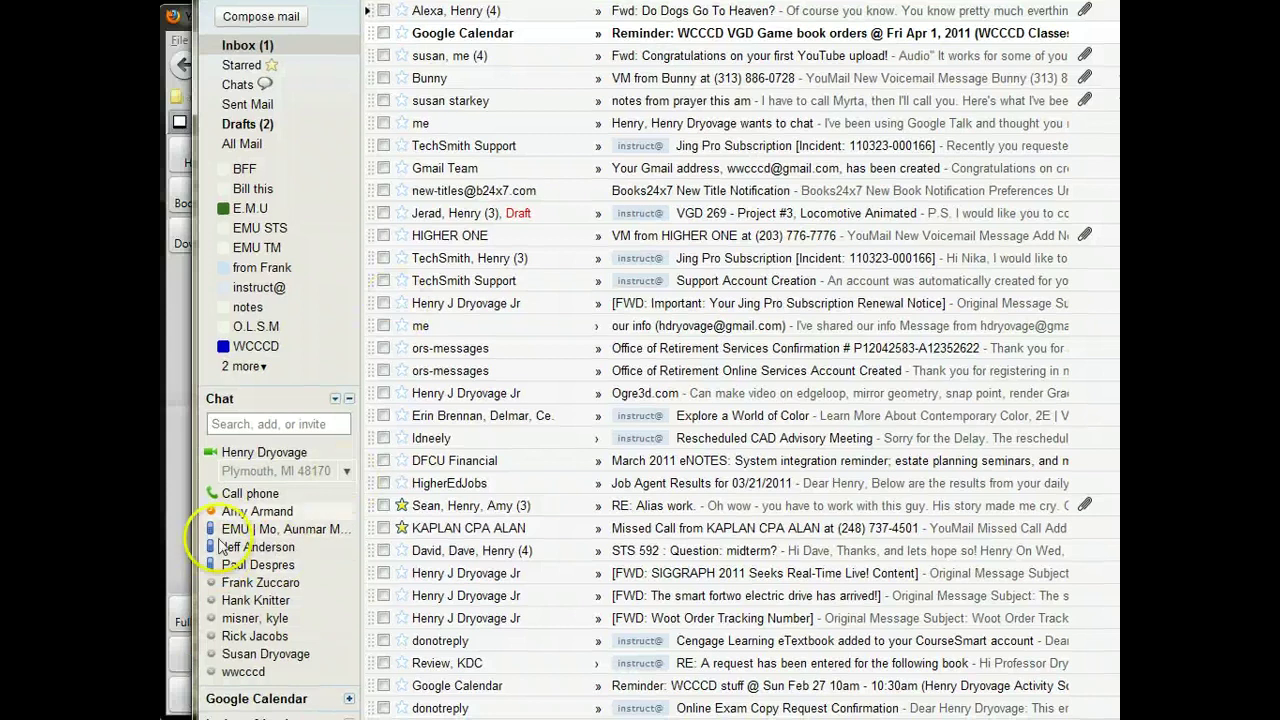
Step: Search the Gmail chat contacts for "su" and view the mail, chat and SMS options offered for the suggested contacts
{"action": "left_click", "coordinate": [257, 425]}
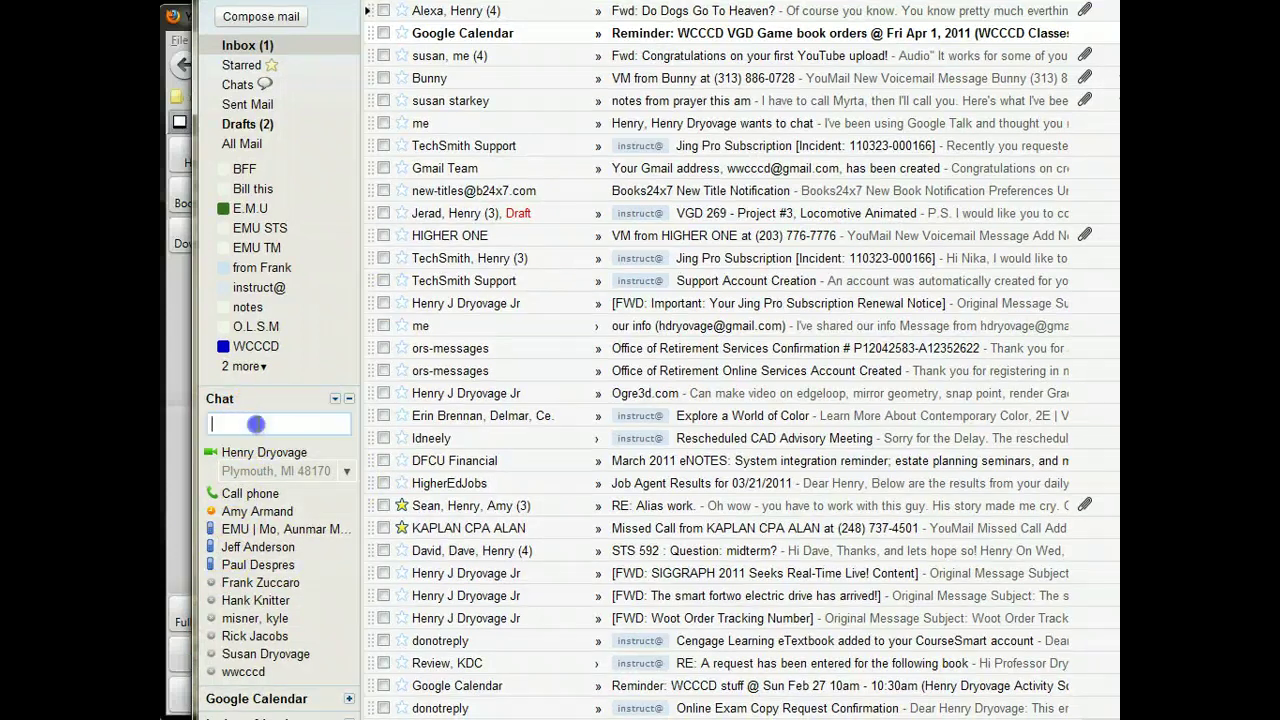
{"action": "type", "text": "sua"}
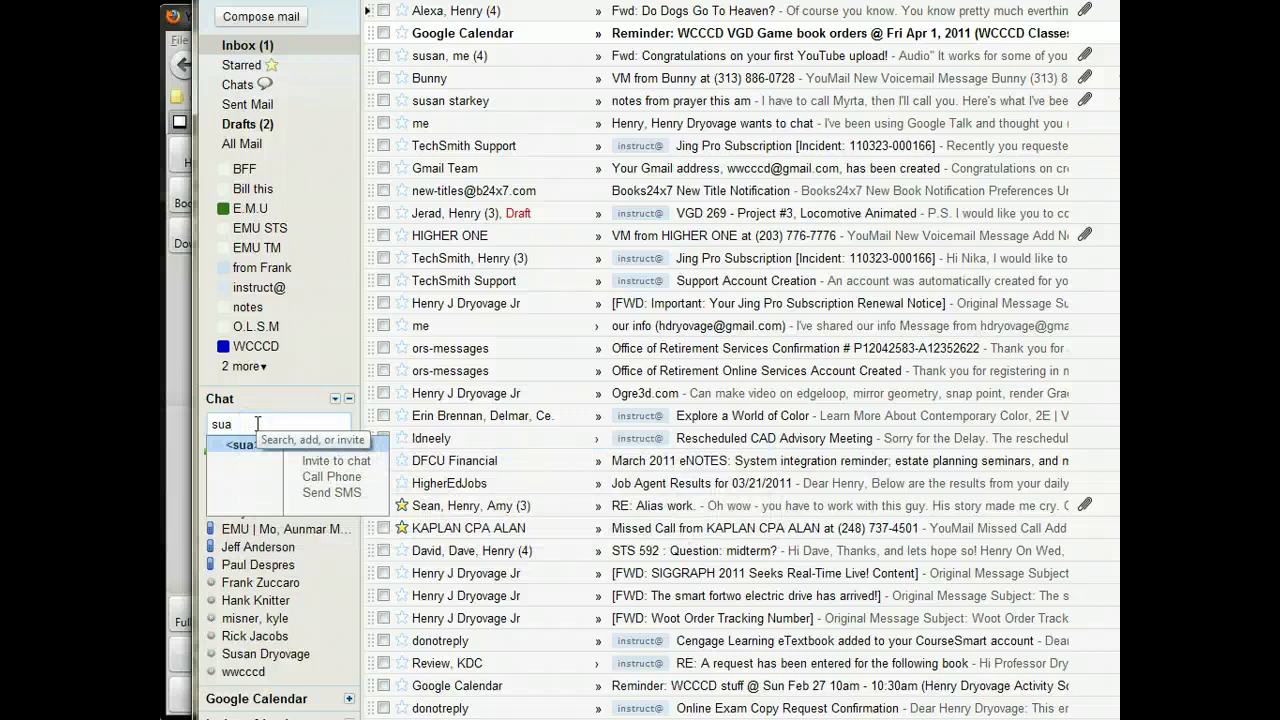
{"action": "key", "text": "BackSpace"}
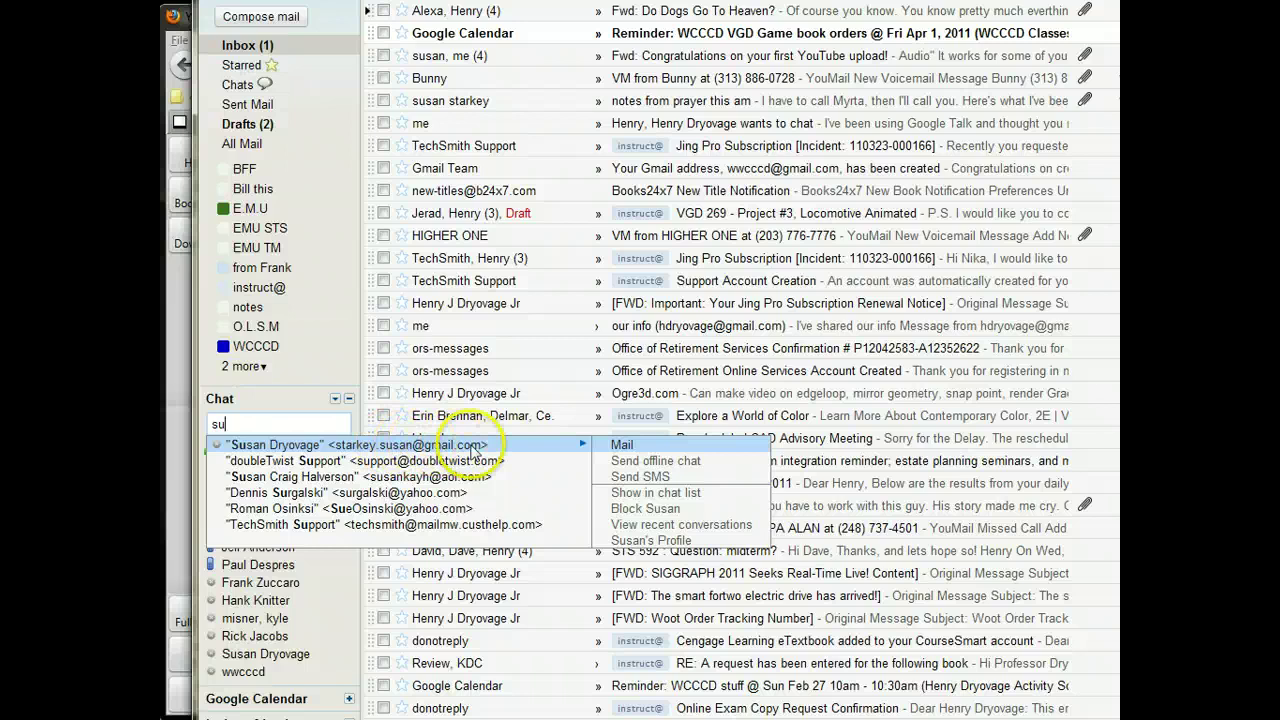
{"action": "left_click", "coordinate": [622, 450]}
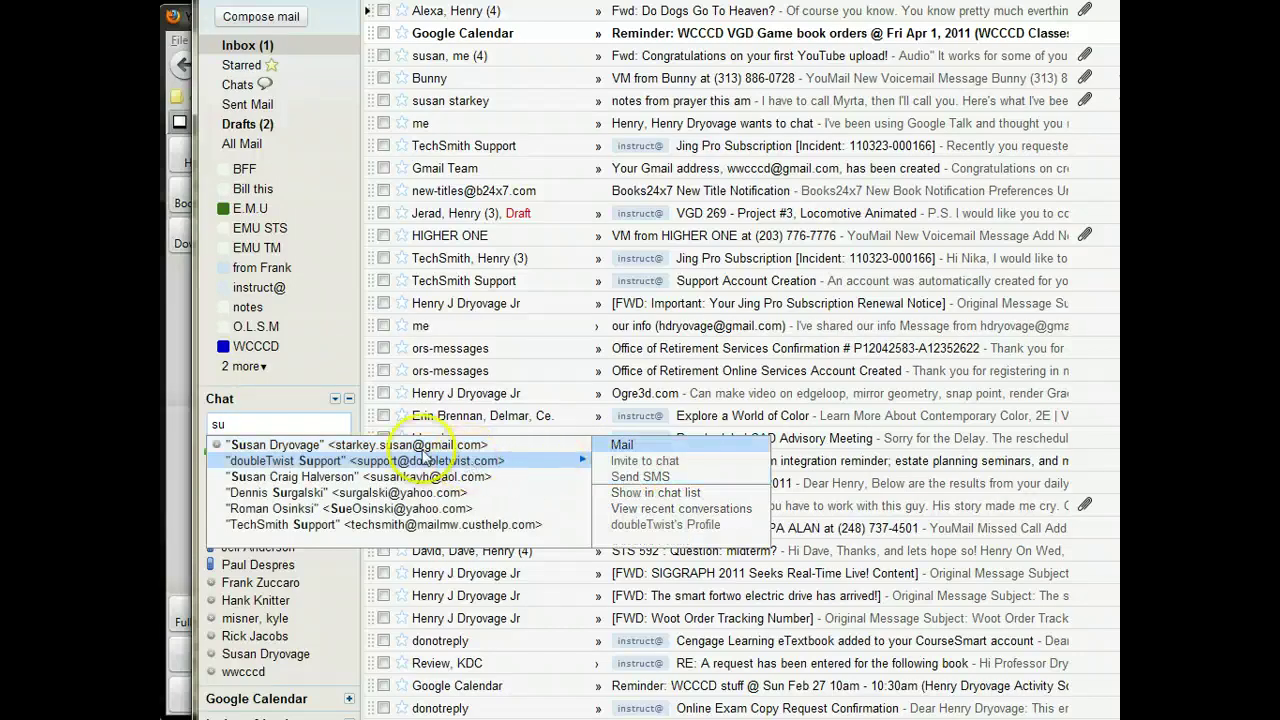
{"action": "left_click", "coordinate": [247, 428]}
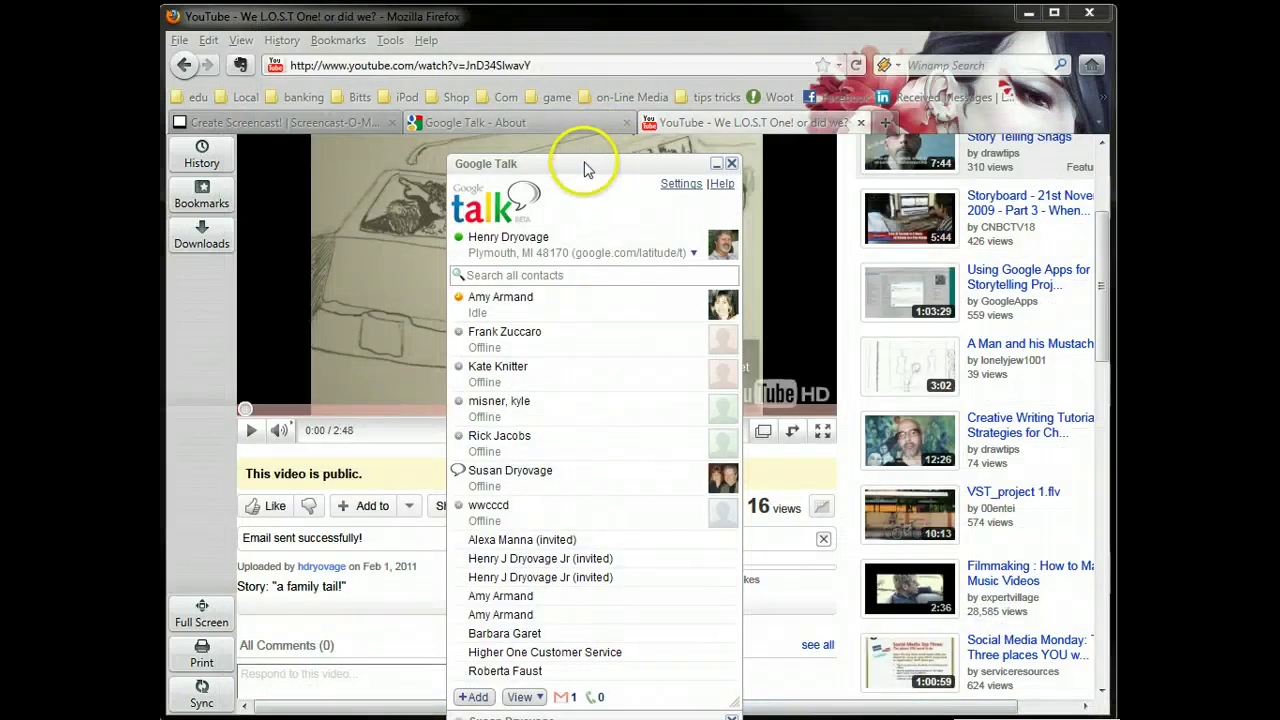
Step: Return to the YouTube video page and move the Google Talk window clear of it
{"action": "left_click_drag", "start_coordinate": [530, 172], "coordinate": [1240, 172]}
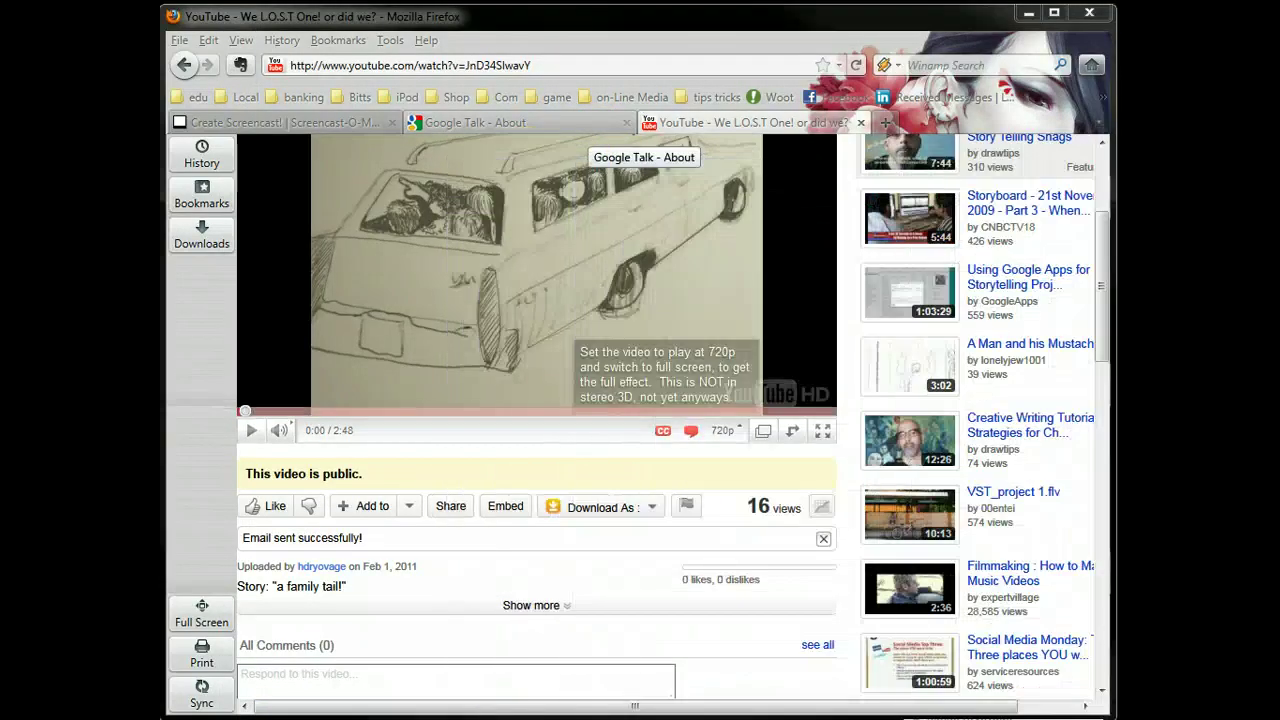